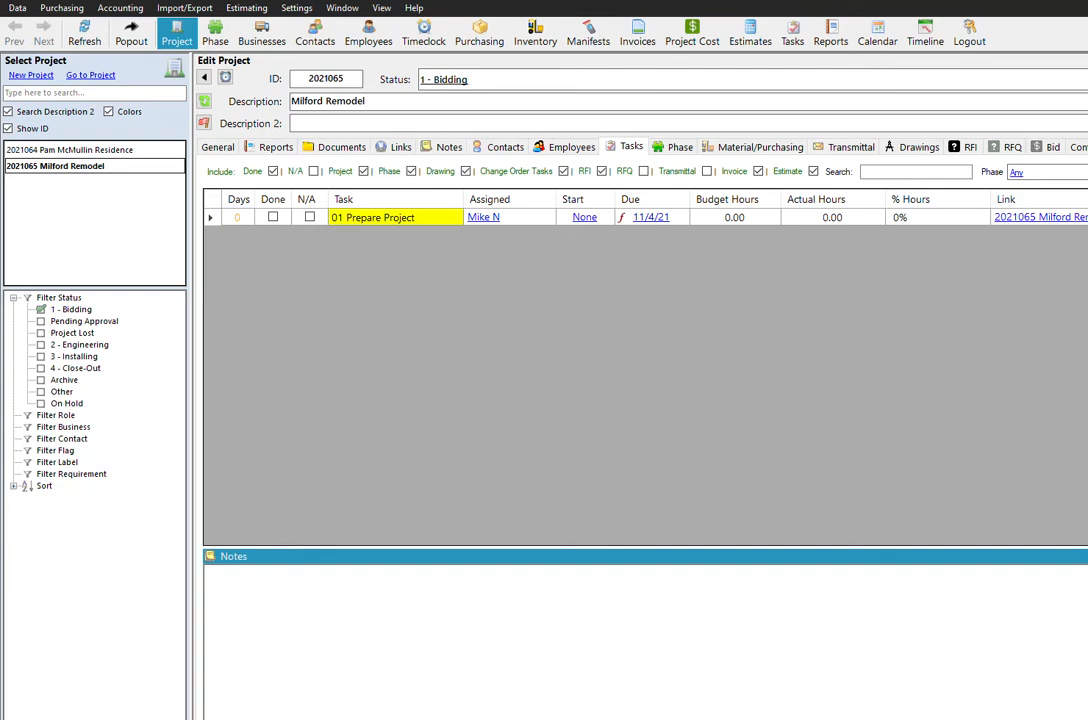
# - Review the details and empty checklist of the 01 Prepare Project task in the Milford Remodel project, closing the details after checking
pyautogui.rightClick(437, 233)
pyautogui.click(483, 278)
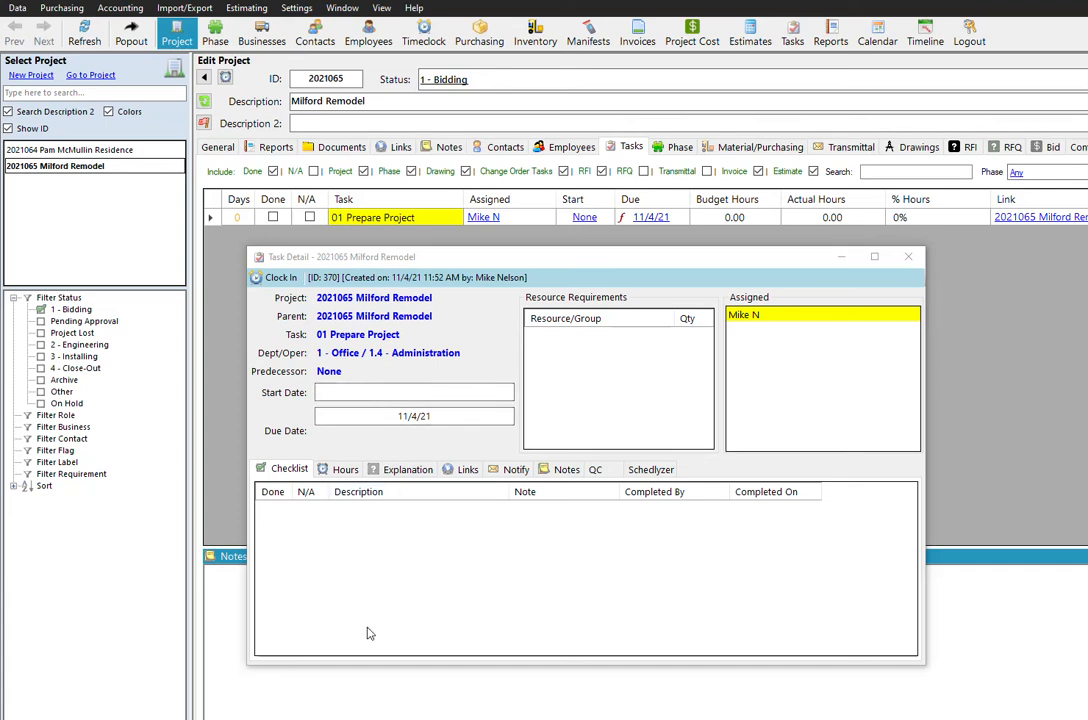
pyautogui.click(905, 257)
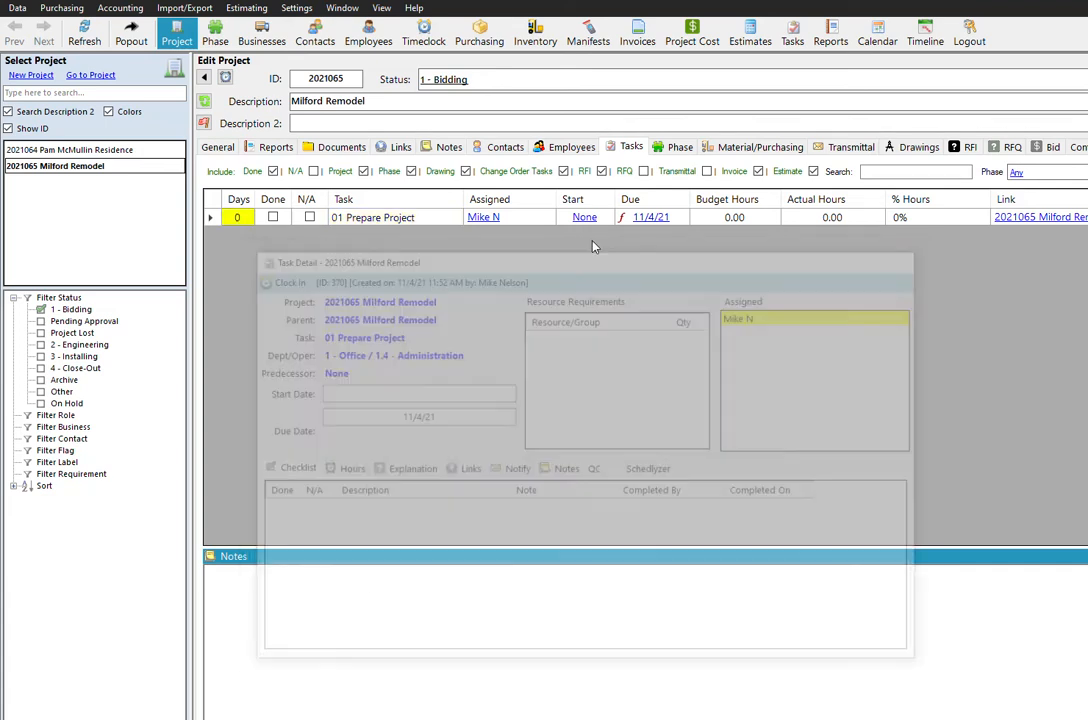
pyautogui.click(273, 218)
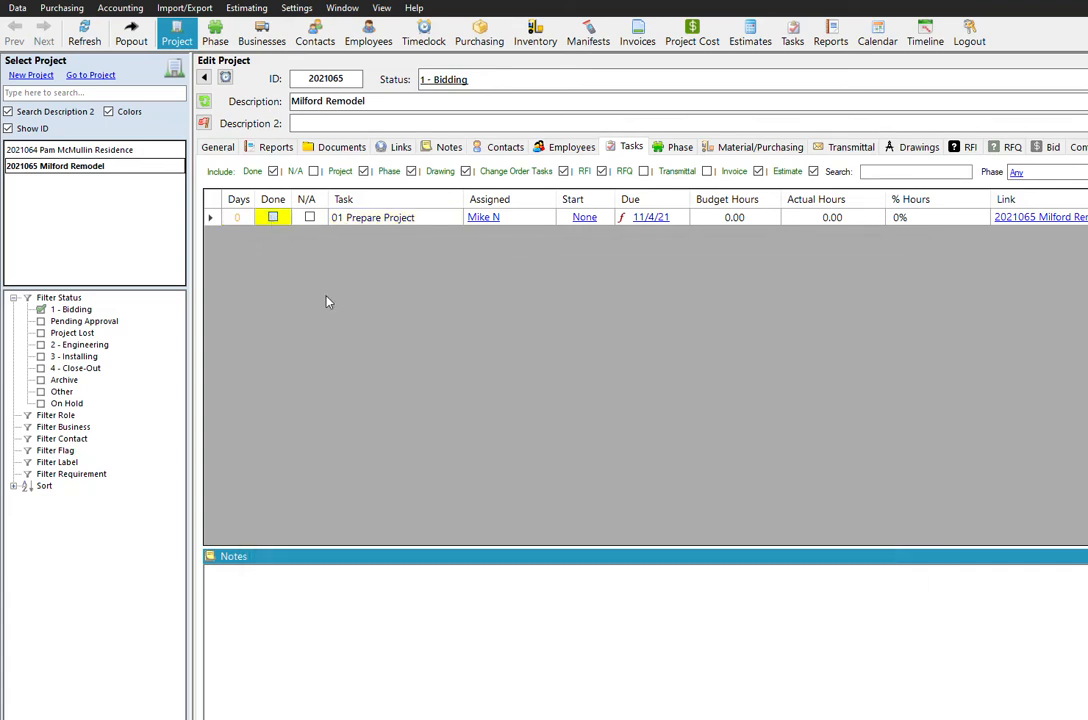
pyautogui.click(273, 218)
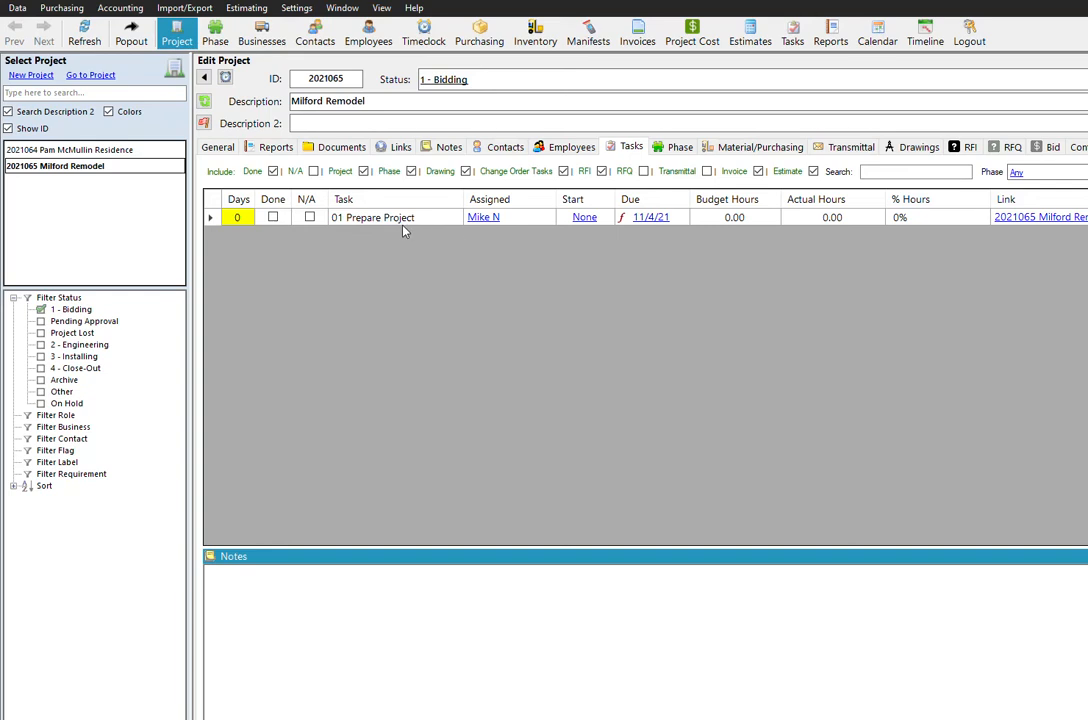
# - Add a checklist item "Add Project Documents" in the details of the 01 Prepare Project task
pyautogui.rightClick(422, 222)
pyautogui.click(468, 276)
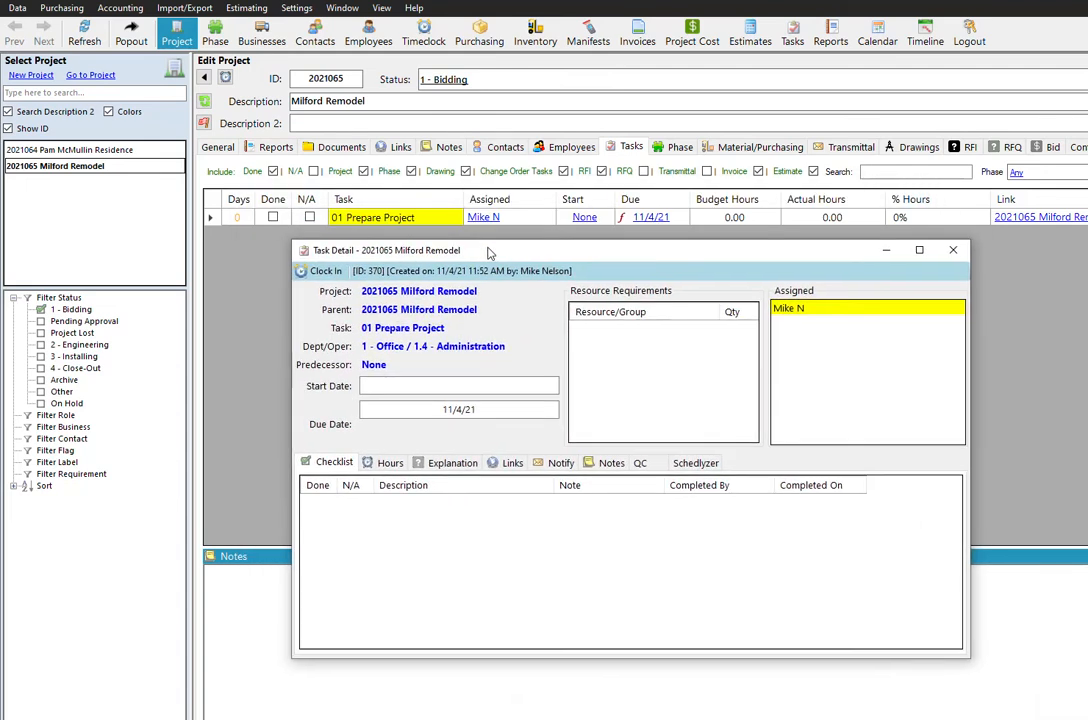
pyautogui.rightClick(374, 513)
pyautogui.click(419, 526)
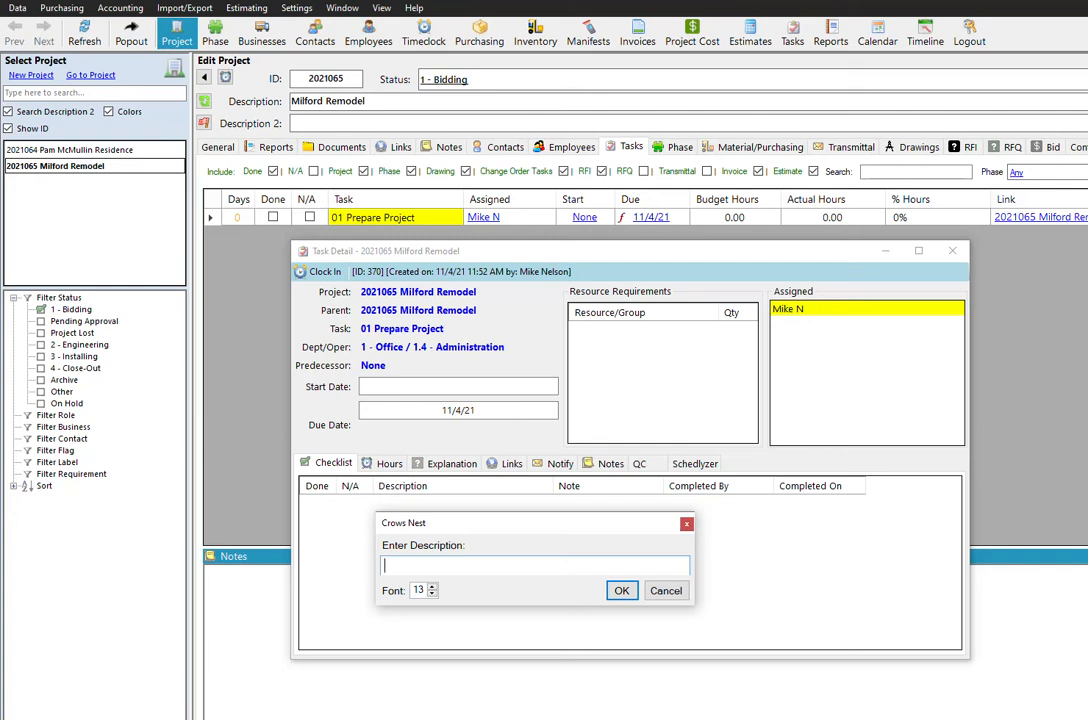
pyautogui.click(466, 686)
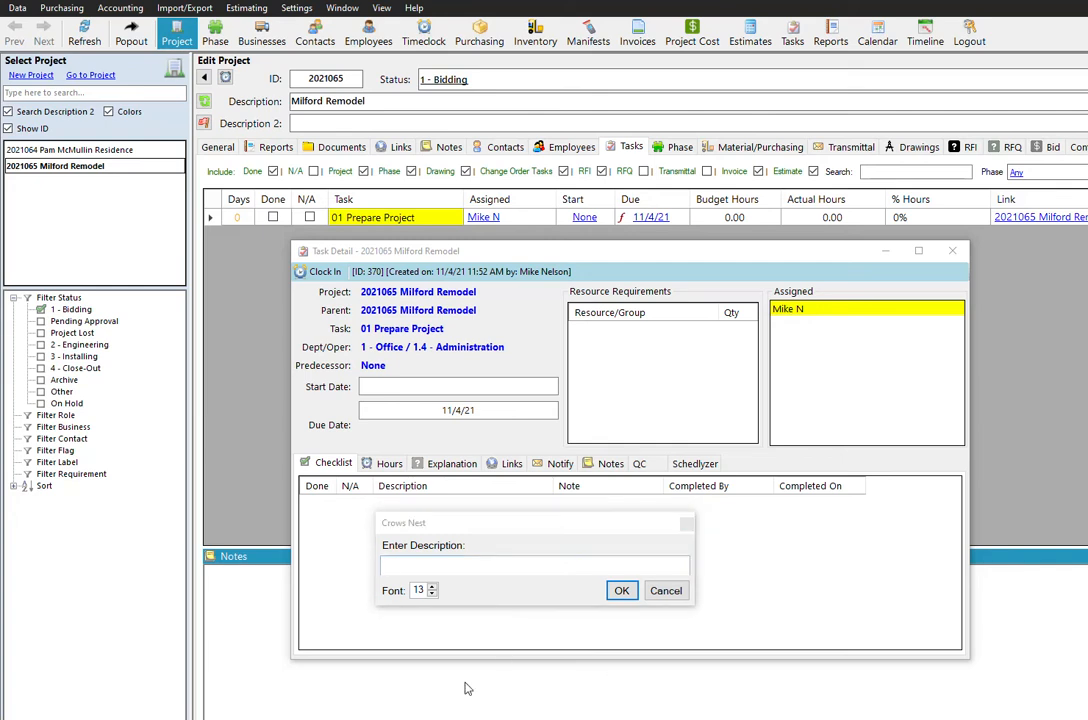
pyautogui.click(503, 580)
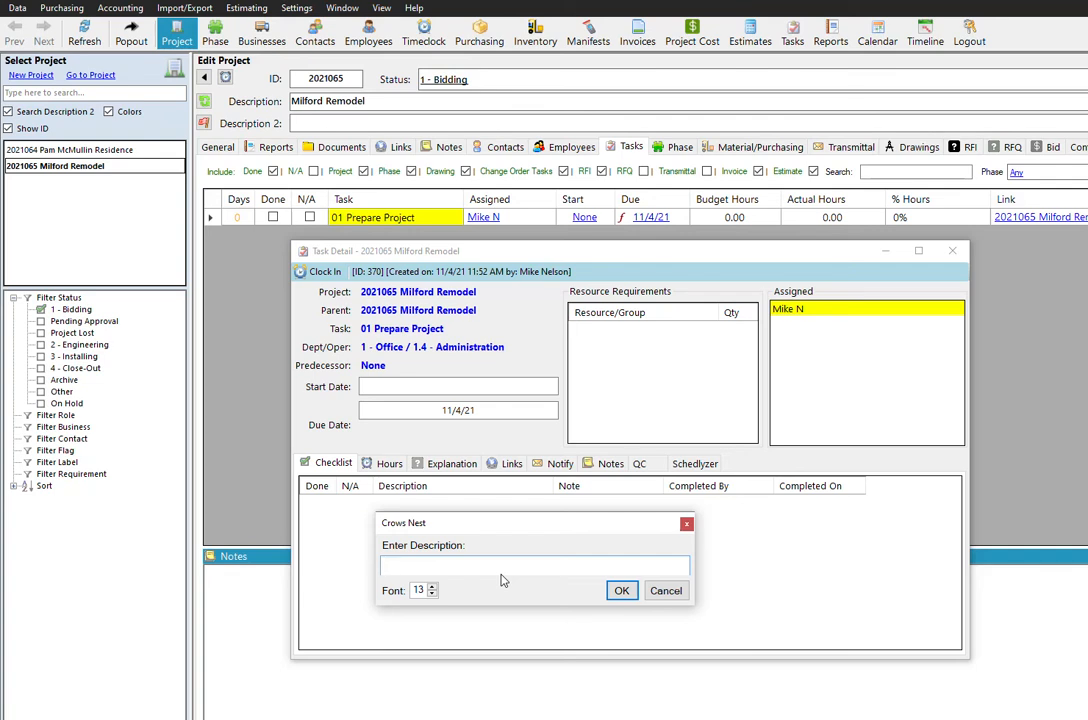
pyautogui.write('Add Project Documents')
pyautogui.press('Return')
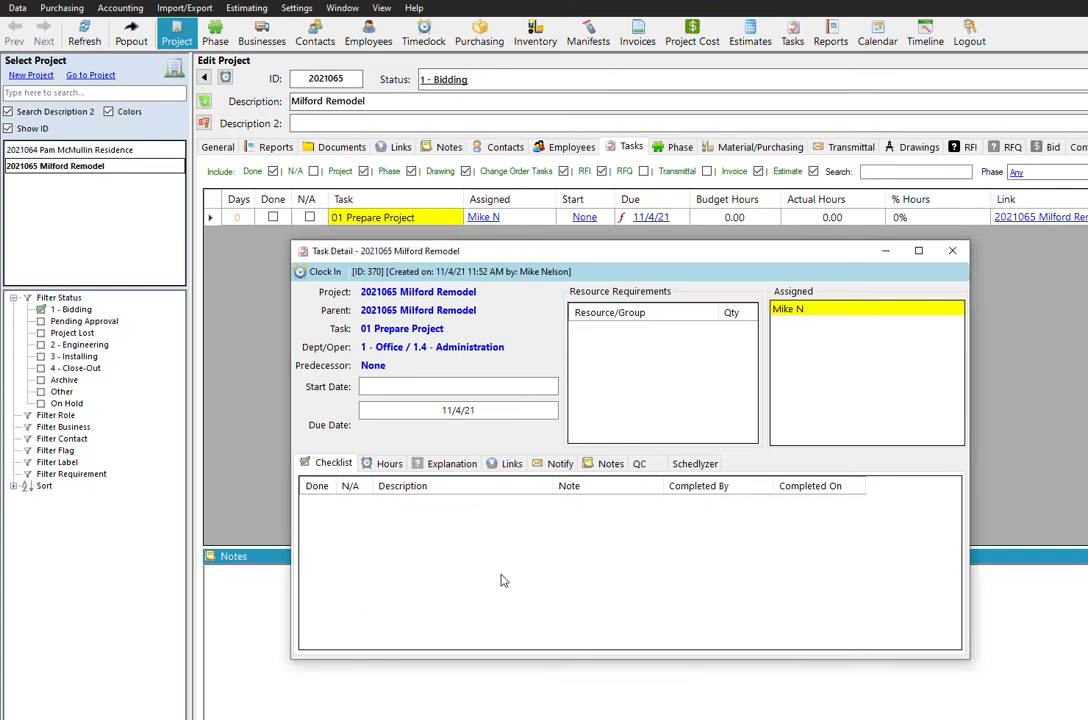
# - Add a second item, "Enter Project Contacts", to the task's checklist
pyautogui.rightClick(498, 596)
pyautogui.click(549, 553)
pyautogui.doubleClick(549, 553)
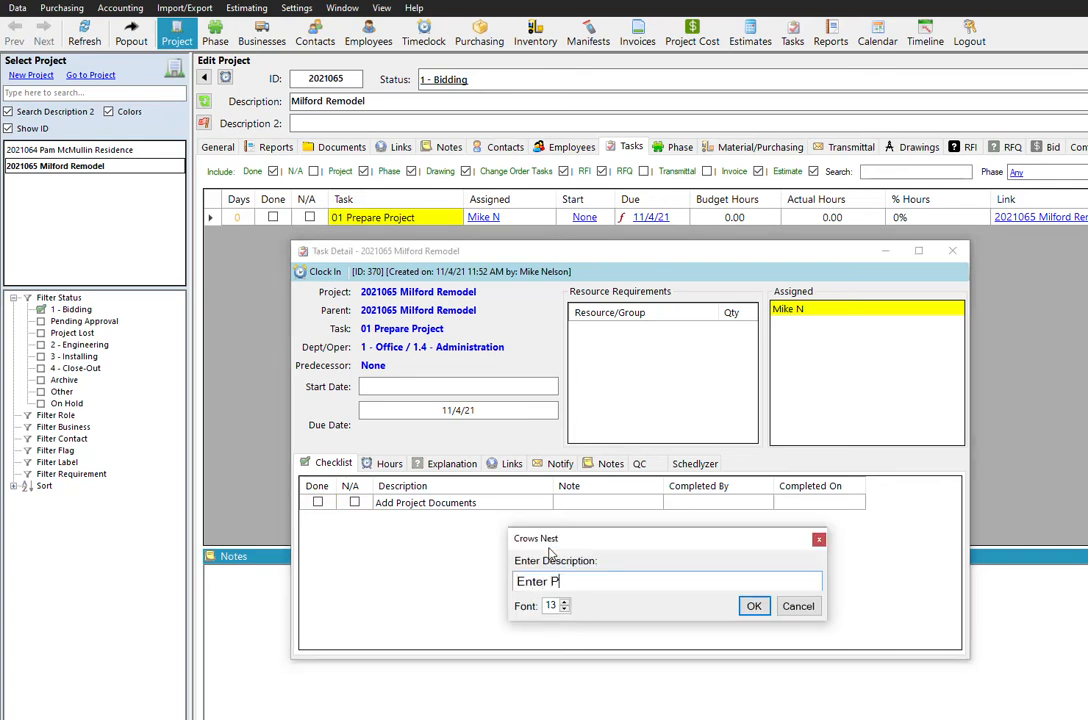
pyautogui.write('Enter Project Contacts')
pyautogui.press('Return')
# - Add a third checklist item, "Enter Project Dates", and close the task details
pyautogui.rightClick(435, 540)
pyautogui.click(518, 567)
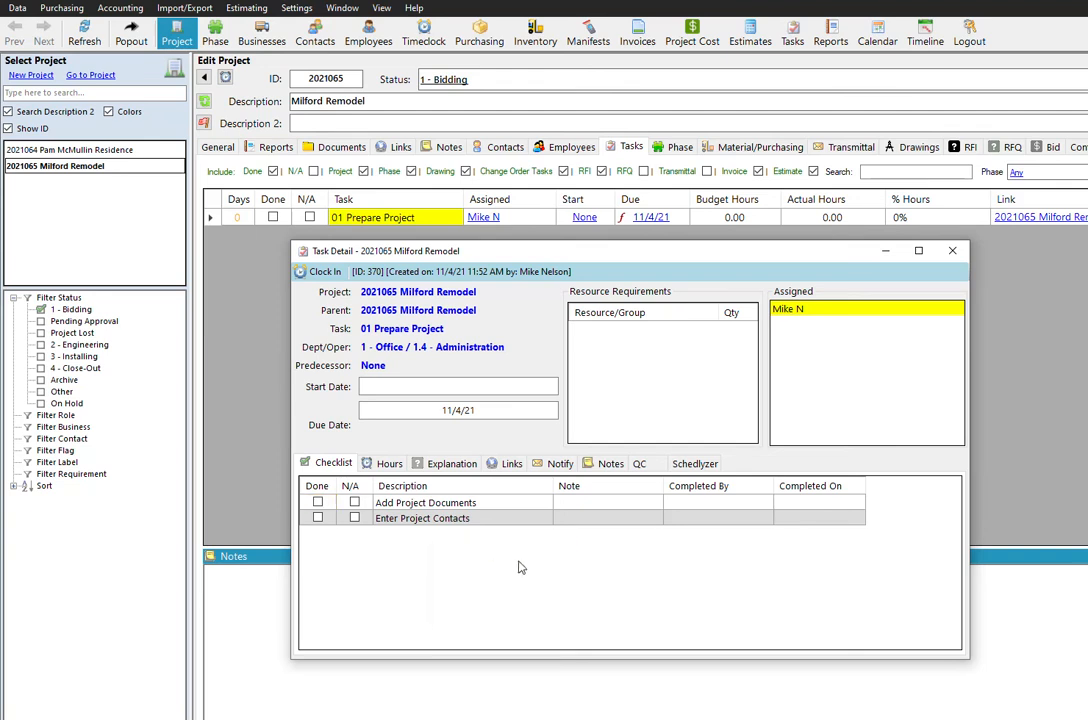
pyautogui.write('Enter')
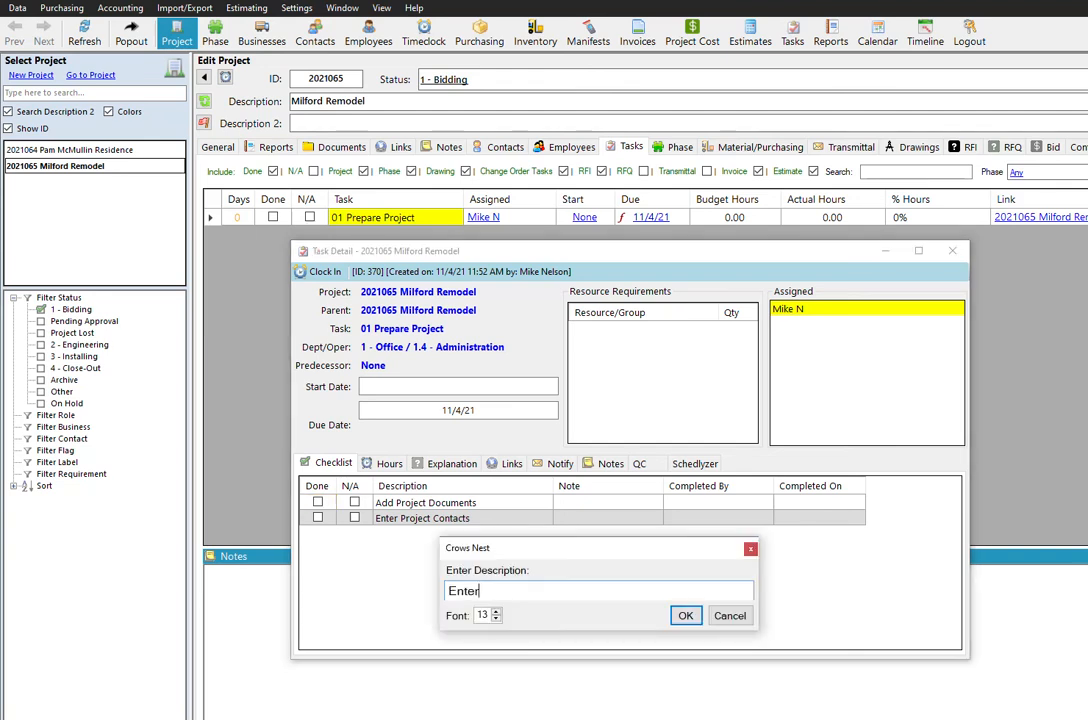
pyautogui.write(' Project Dates')
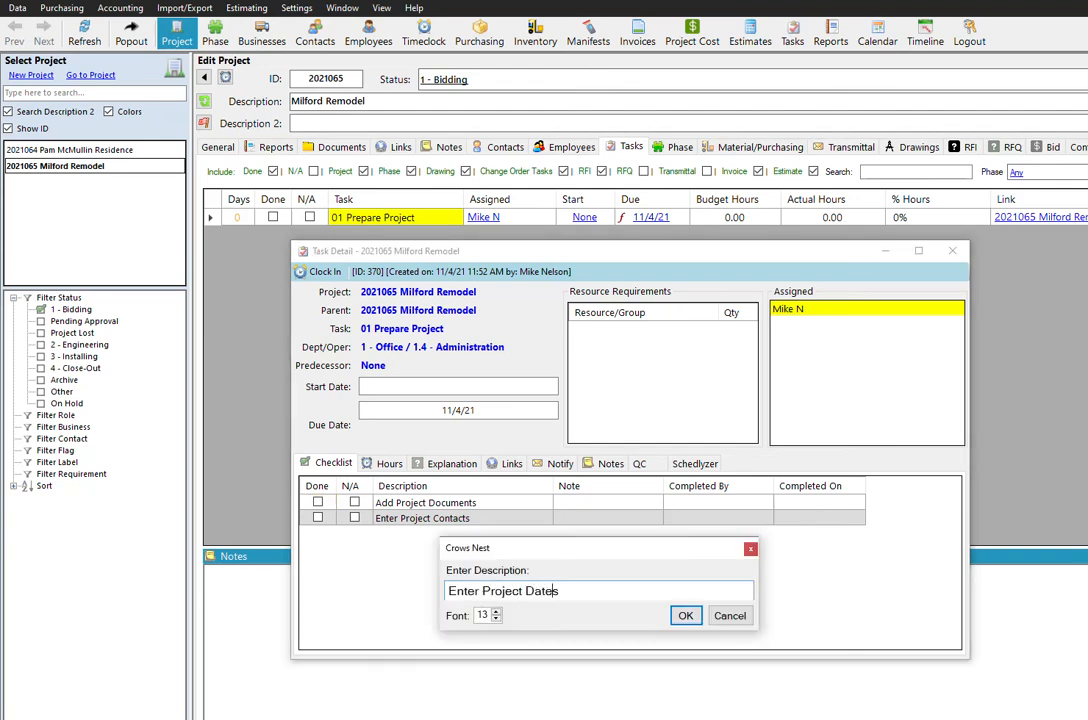
pyautogui.press('Return')
pyautogui.moveTo(508, 506); pyautogui.dragTo(389, 534)
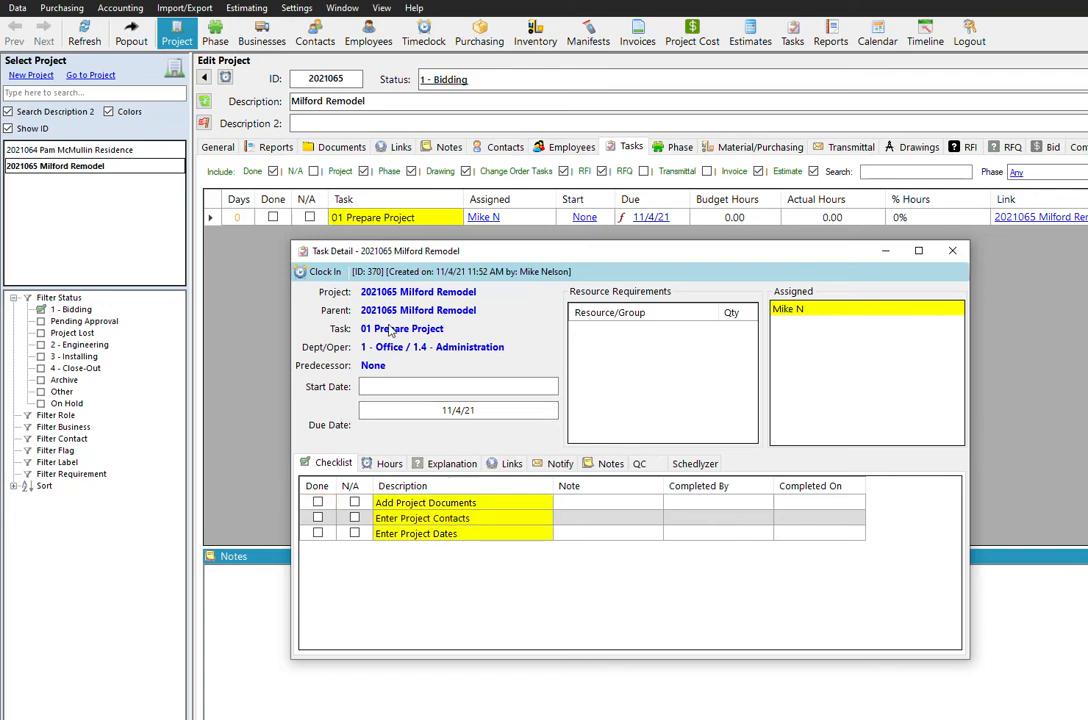
pyautogui.click(955, 252)
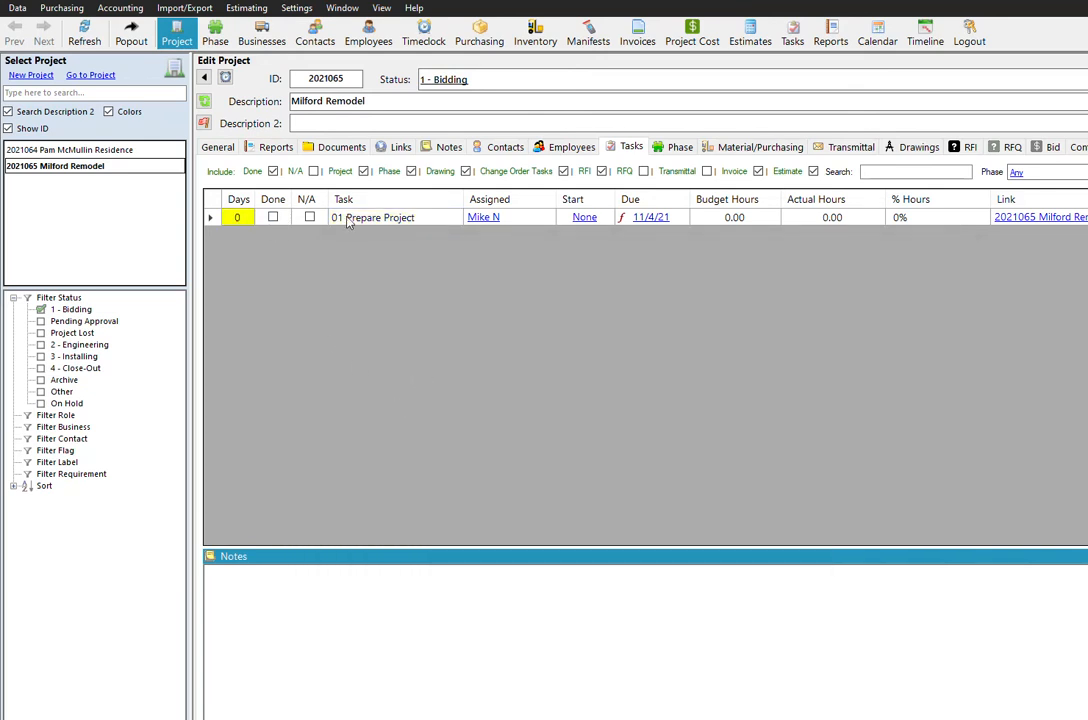
# - Try to mark the 01 Prepare Project task as done while its checklist items are still open
pyautogui.click(430, 219)
pyautogui.click(274, 217)
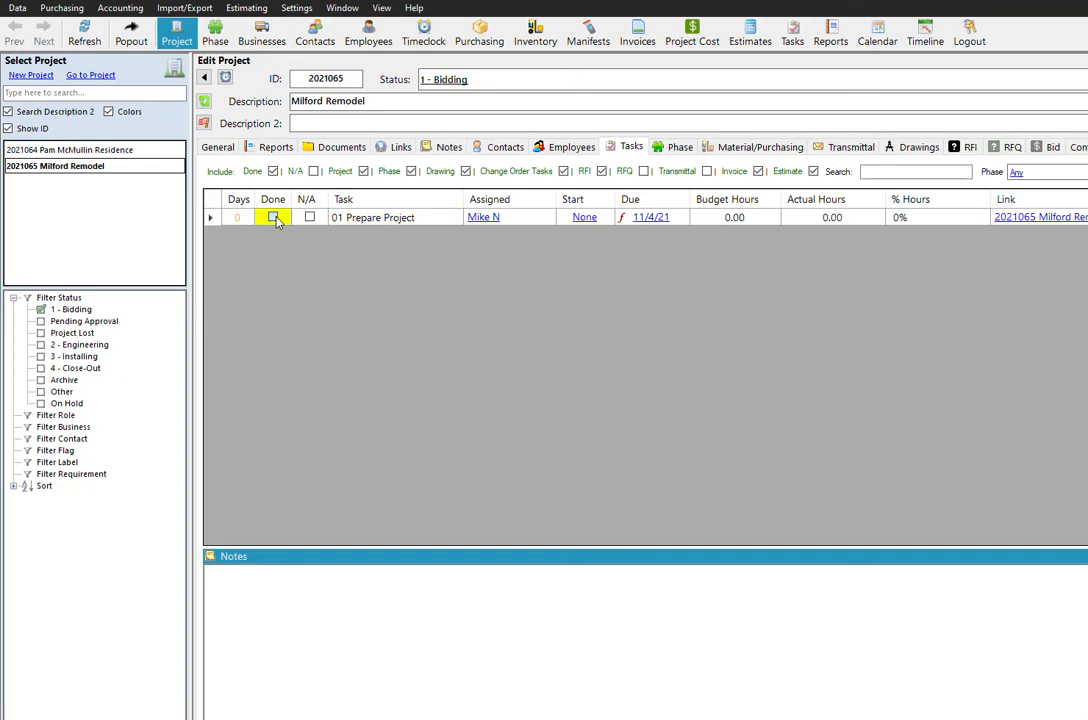
pyautogui.moveTo(917, 485); pyautogui.dragTo(365, 267)
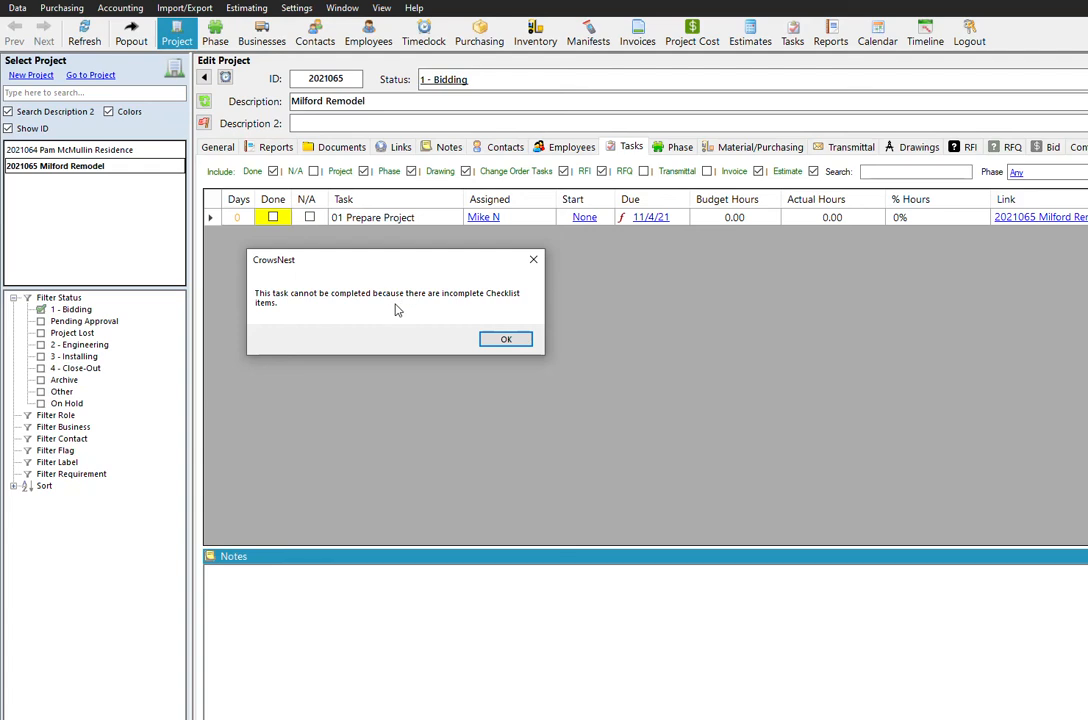
pyautogui.click(509, 341)
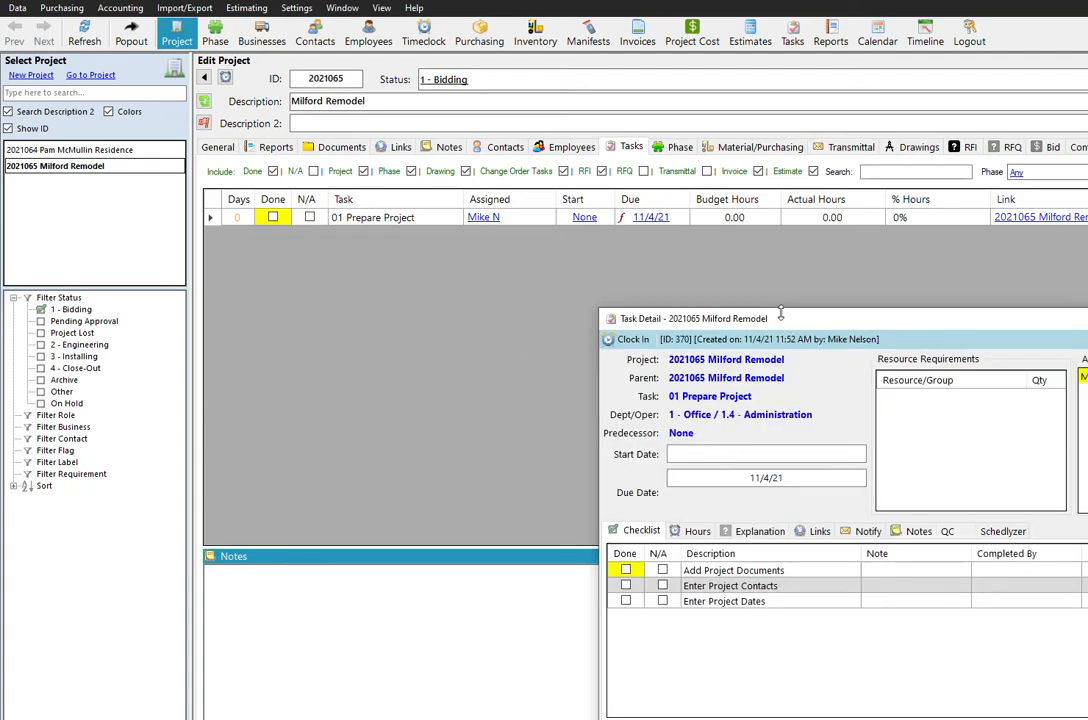
# - Mark the checklist items Add Project Documents, Enter Project Contacts and Enter Project Dates as done
pyautogui.moveTo(785, 312); pyautogui.dragTo(580, 267)
pyautogui.moveTo(775, 280); pyautogui.dragTo(565, 236)
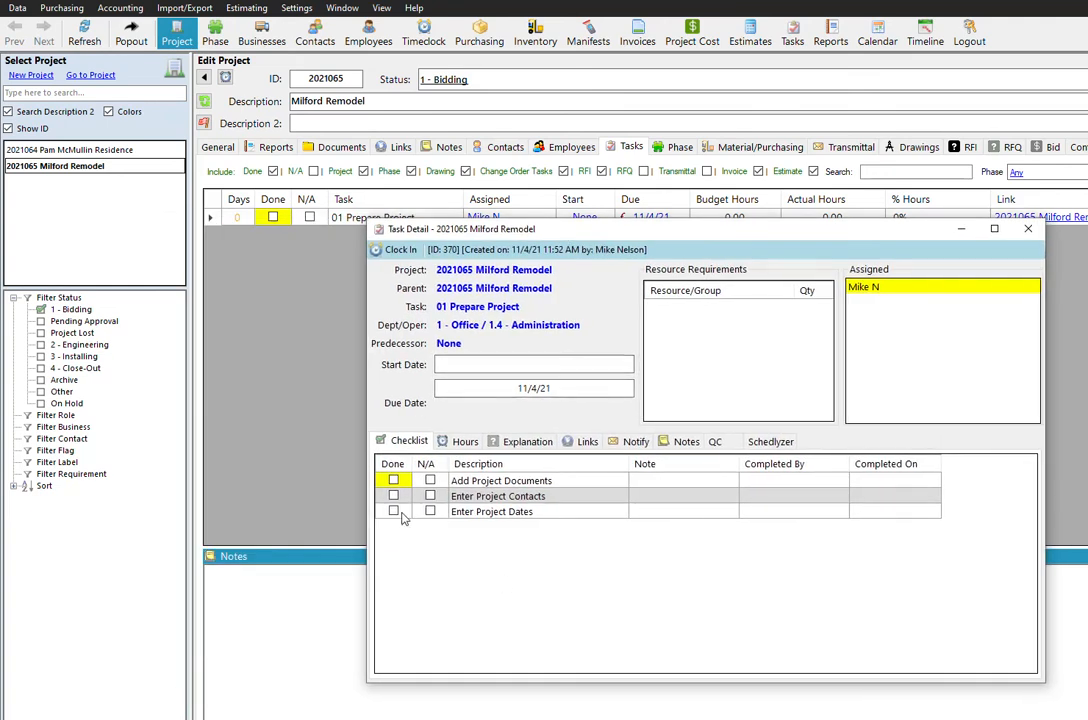
pyautogui.click(393, 480)
pyautogui.click(393, 495)
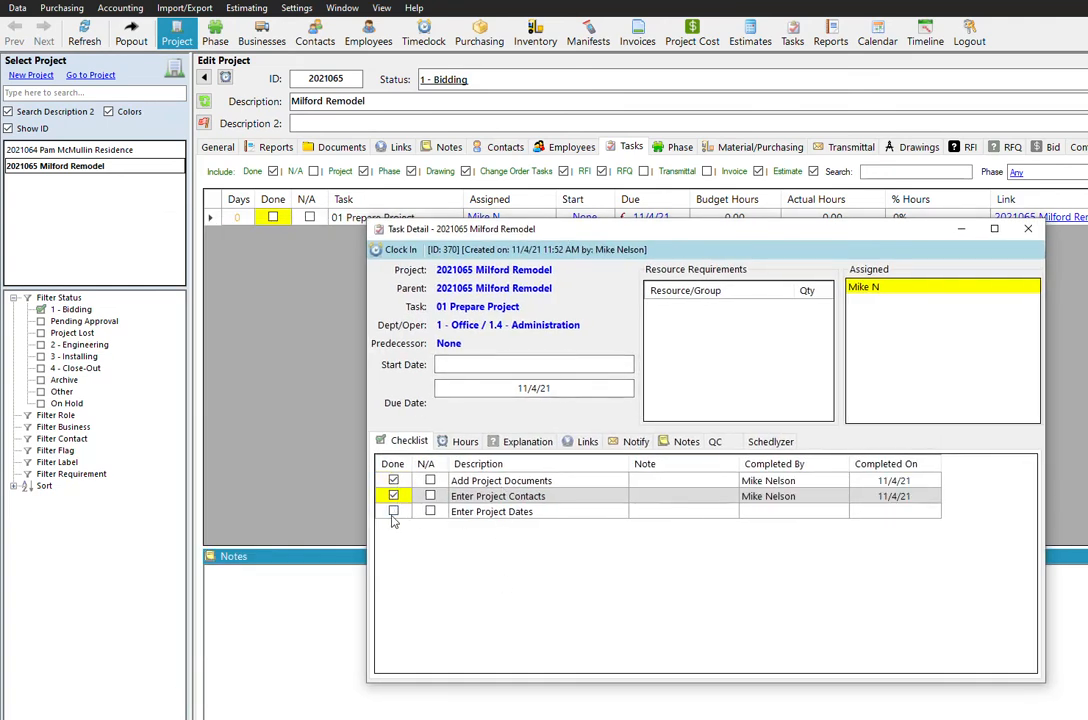
pyautogui.click(393, 511)
pyautogui.moveTo(875, 495); pyautogui.dragTo(572, 488)
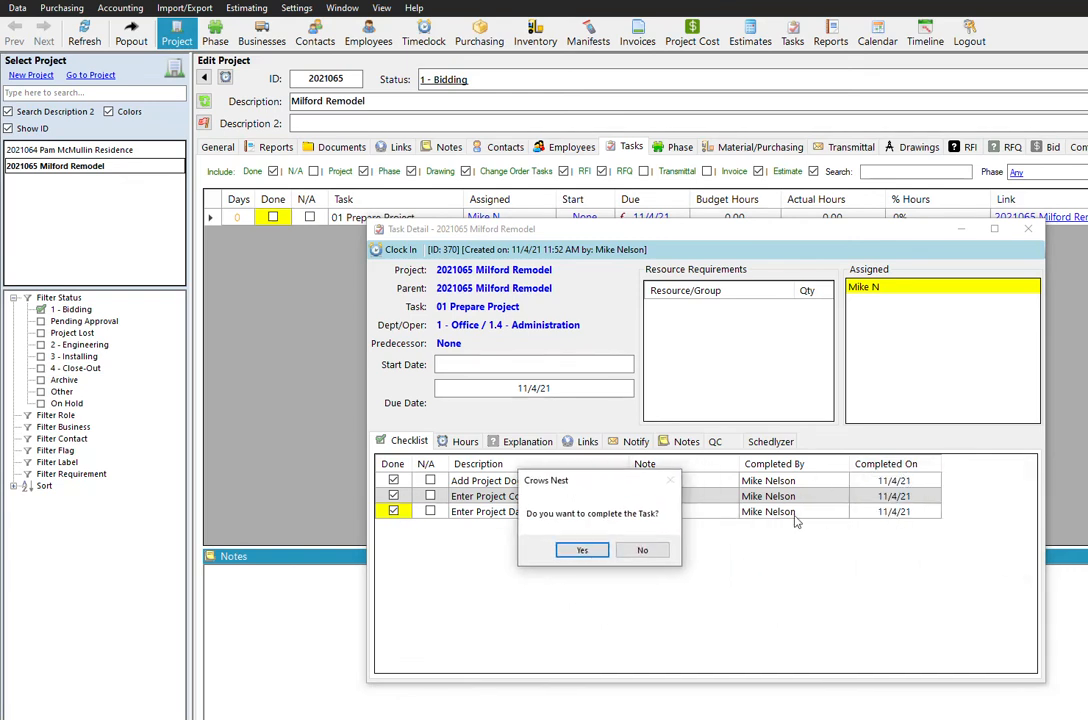
# - Complete the 01 Prepare Project task and accept adding the triggered 02 Estimate task to the Milford Remodel project
pyautogui.moveTo(583, 485); pyautogui.dragTo(588, 408)
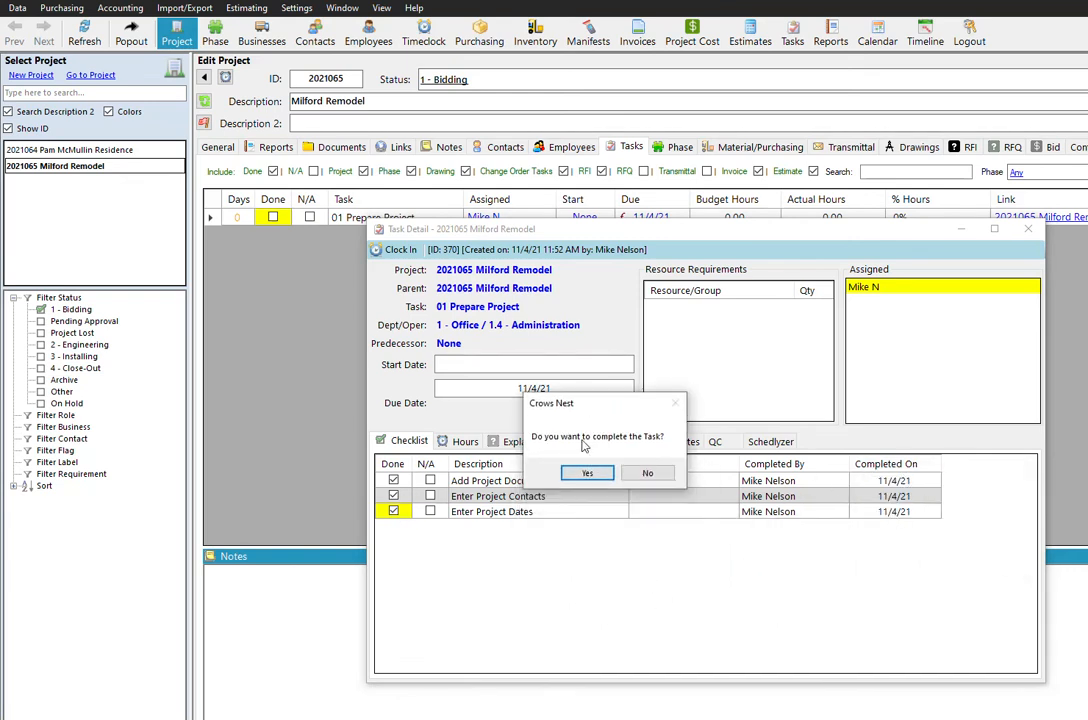
pyautogui.click(587, 473)
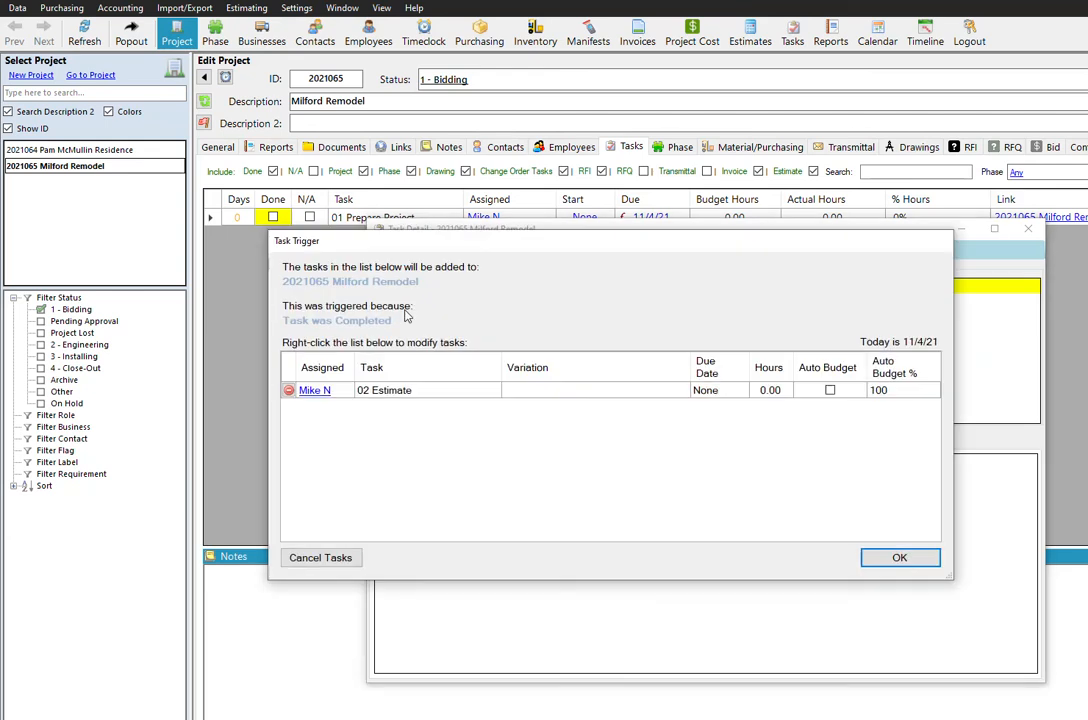
pyautogui.click(895, 557)
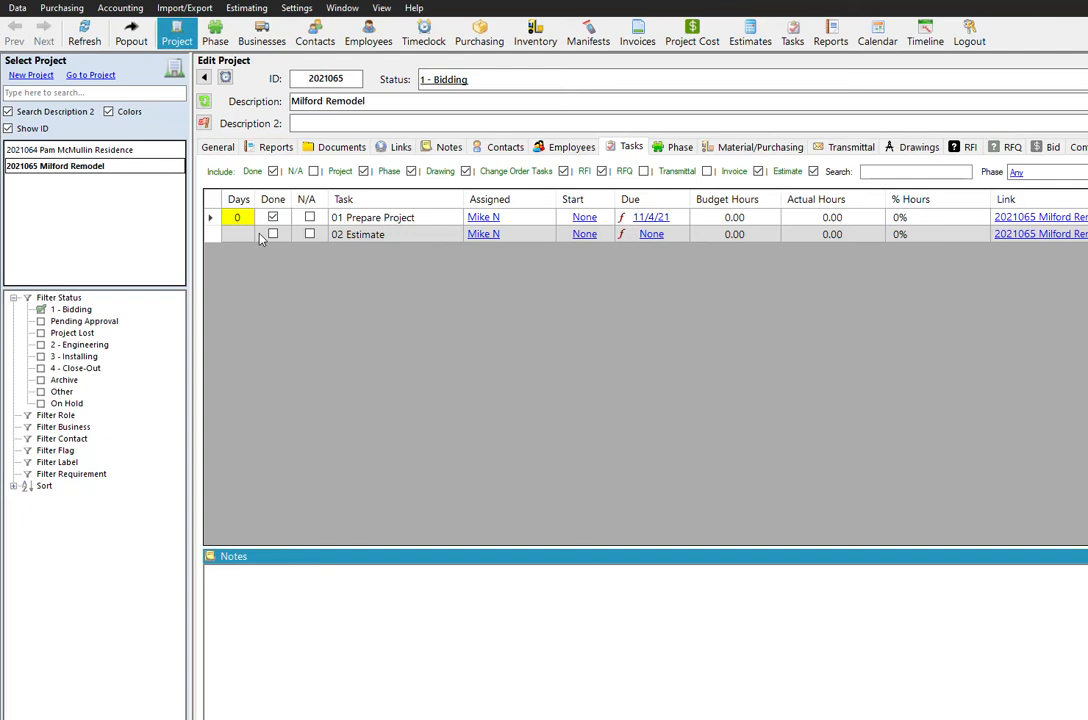
# - Examine the checklist of the 01 Prepare Project task in project 2021064 and close its details
pyautogui.click(100, 151)
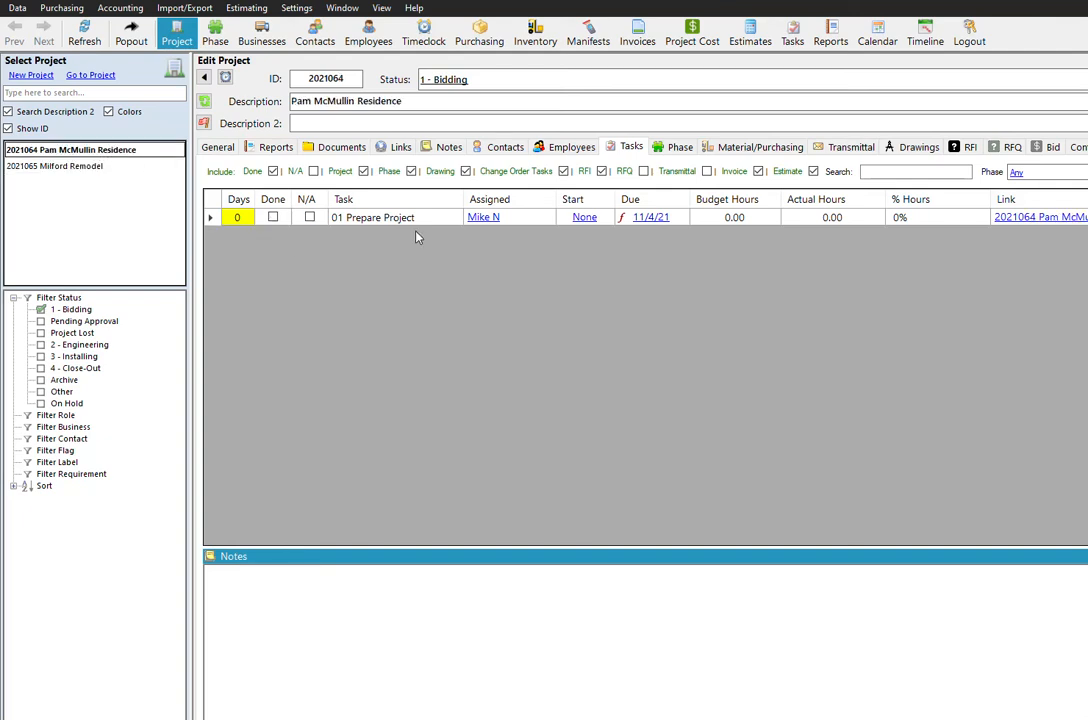
pyautogui.rightClick(420, 217)
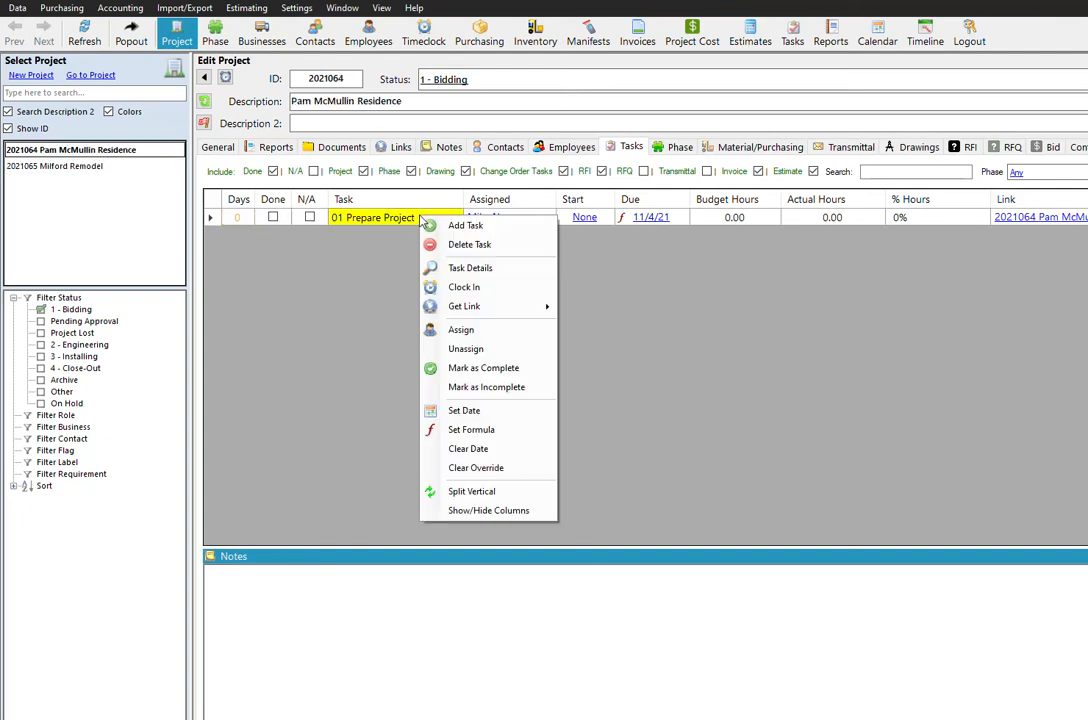
pyautogui.click(482, 271)
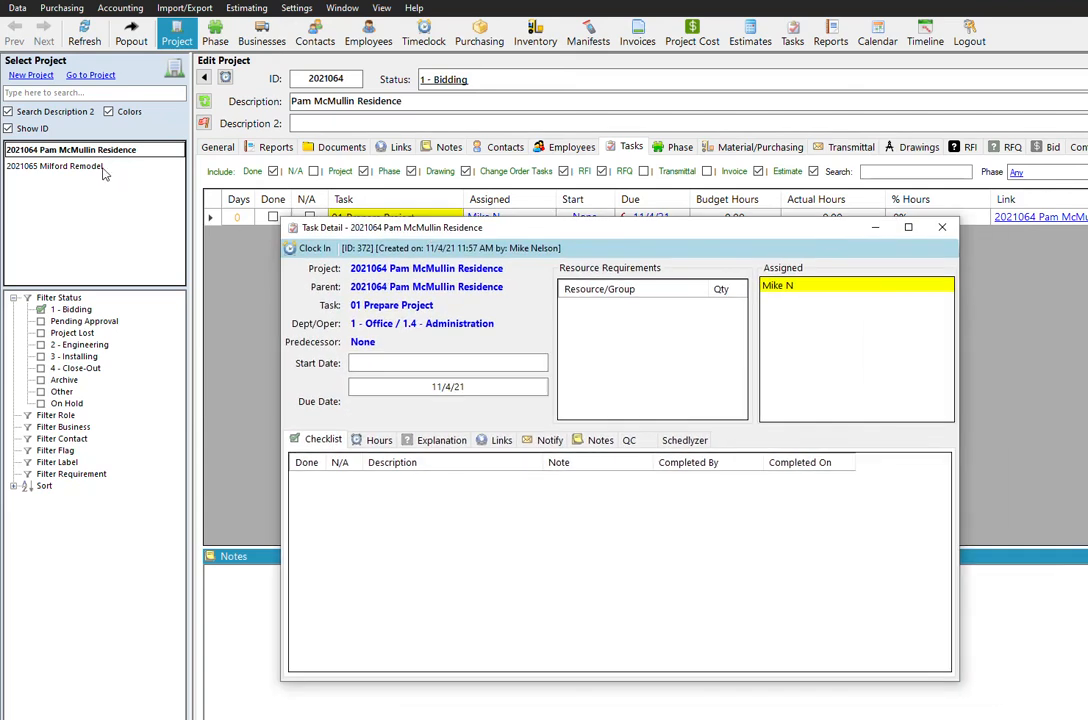
pyautogui.moveTo(463, 234); pyautogui.dragTo(384, 233)
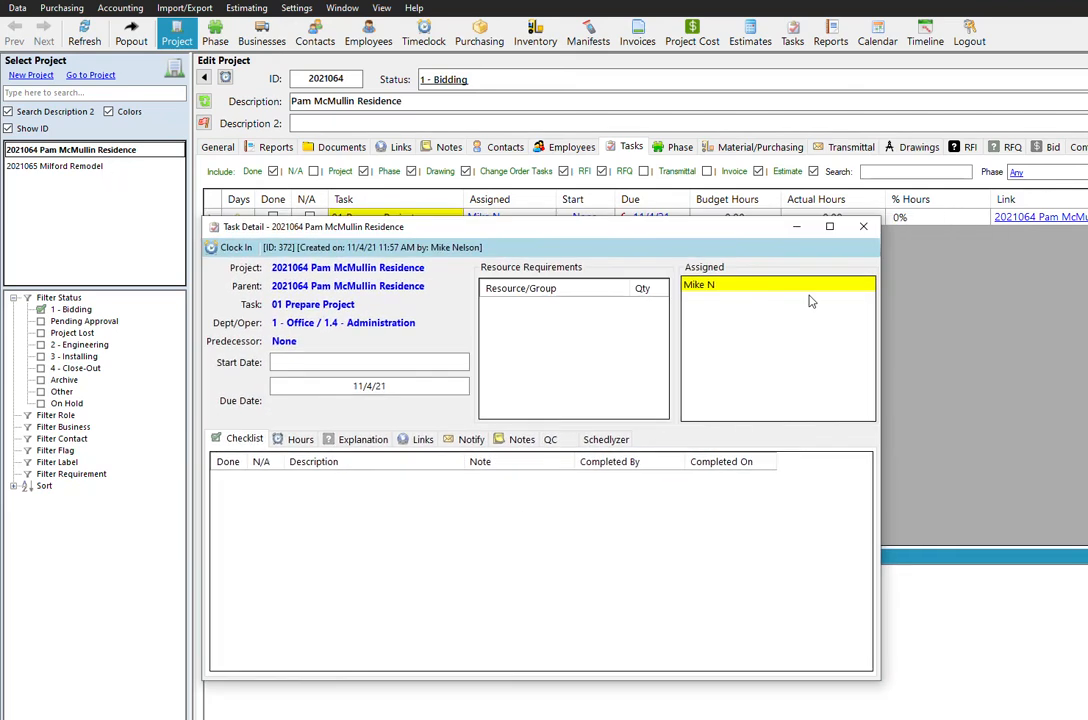
pyautogui.moveTo(396, 226); pyautogui.dragTo(400, 247)
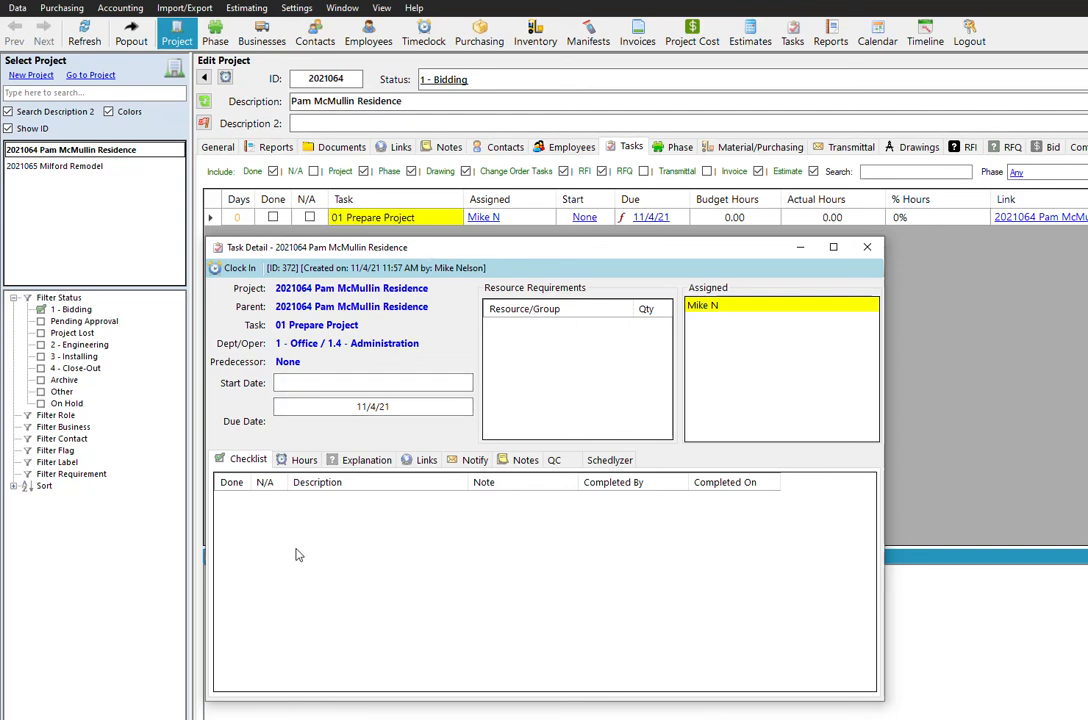
pyautogui.moveTo(323, 252); pyautogui.dragTo(386, 264)
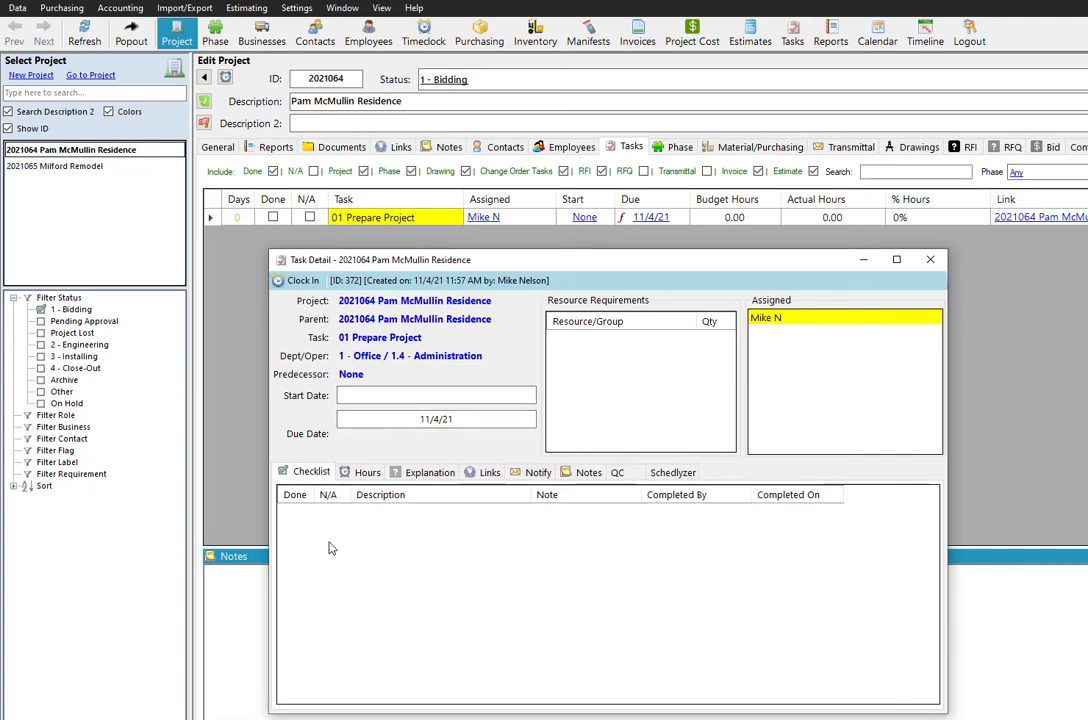
pyautogui.click(928, 248)
pyautogui.click(929, 257)
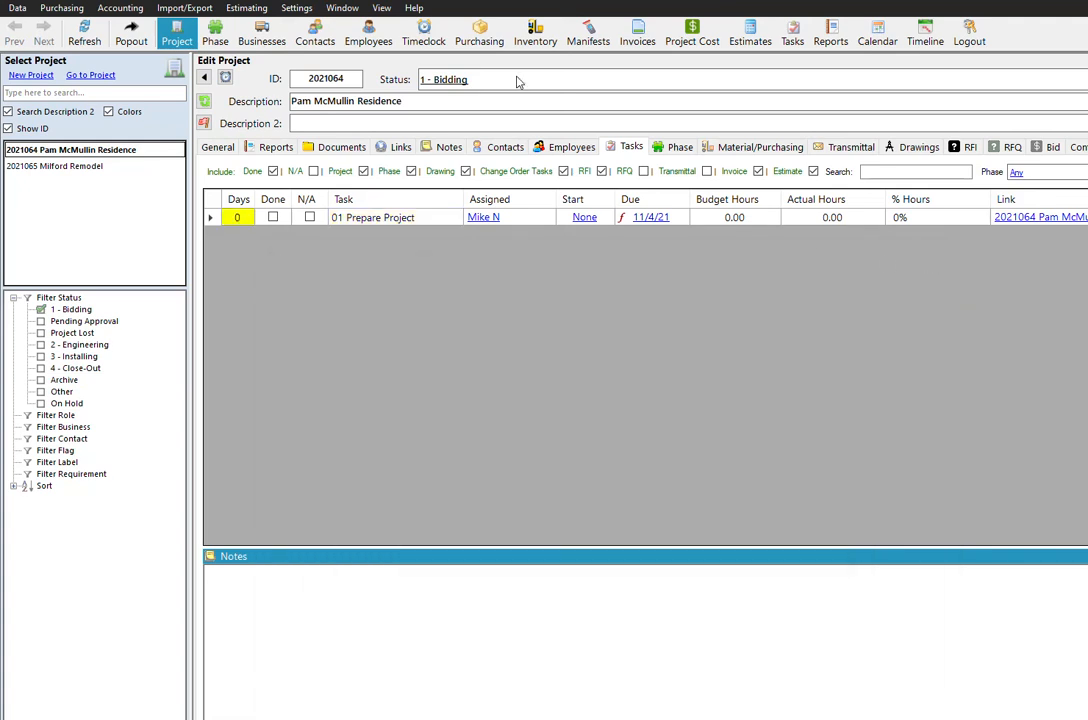
# - Add the checklist item "Add Project Documents" to the 01 Prepare Project task definition
pyautogui.click(296, 8)
pyautogui.click(323, 74)
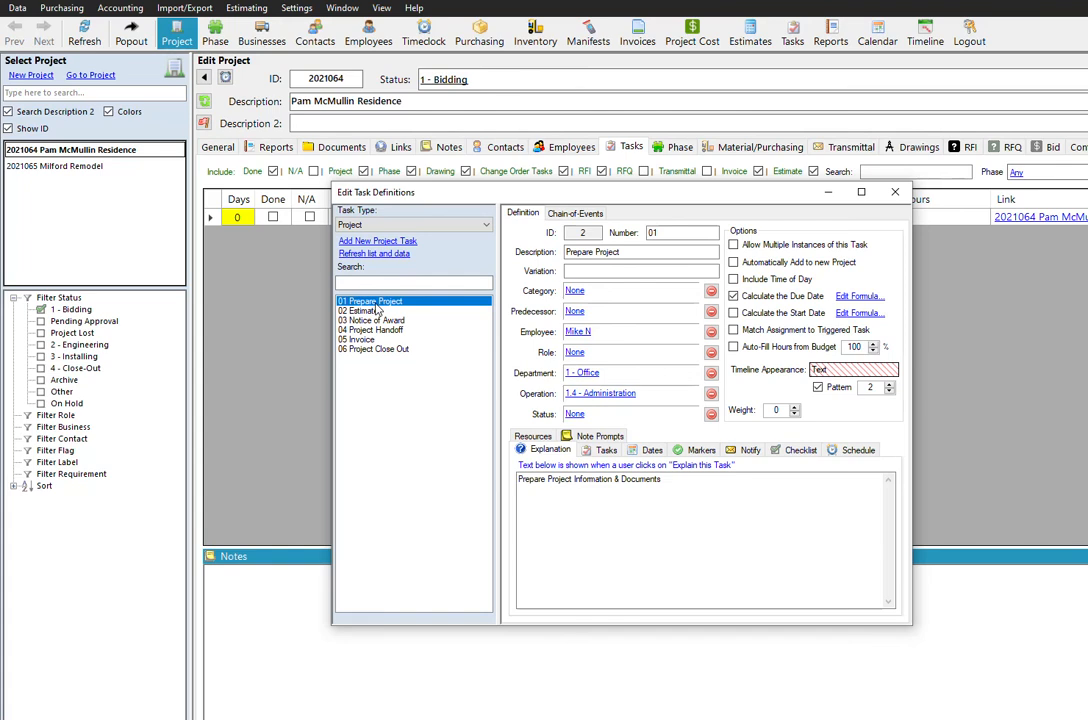
pyautogui.click(601, 450)
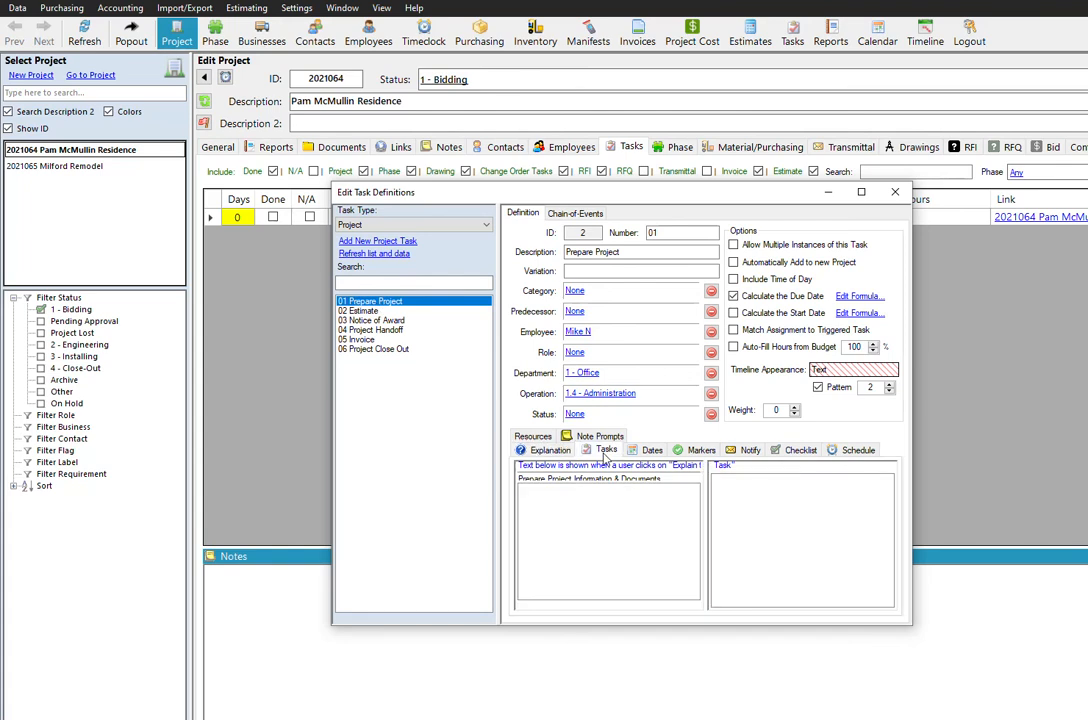
pyautogui.click(796, 450)
pyautogui.click(615, 506)
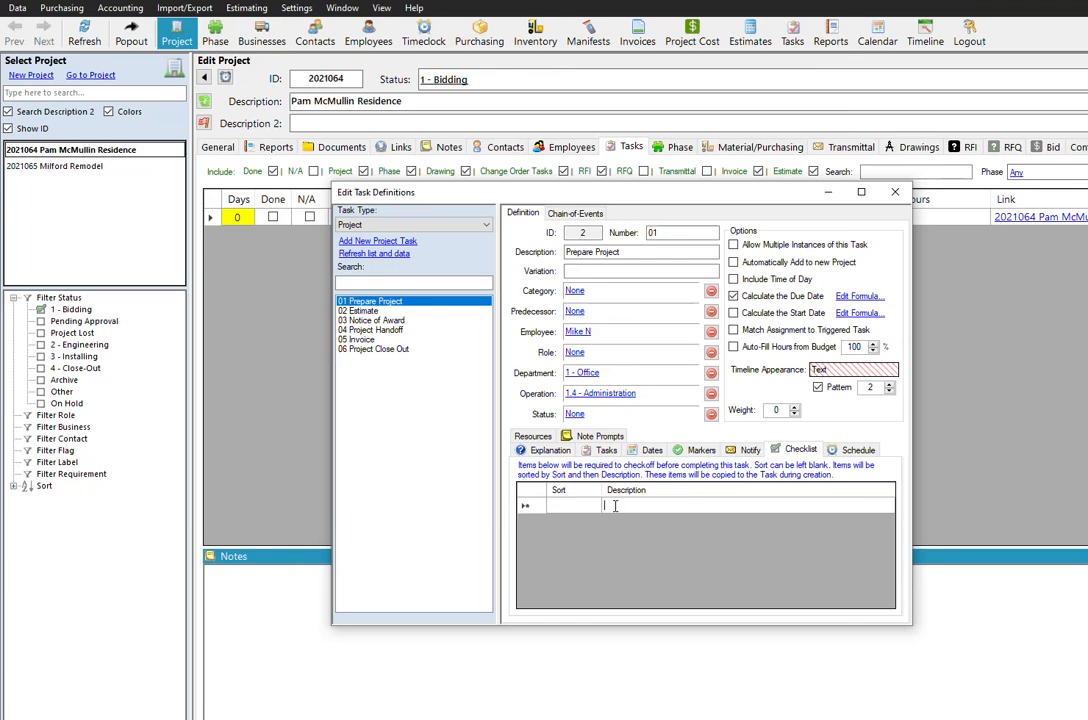
pyautogui.write('Add Project Documents')
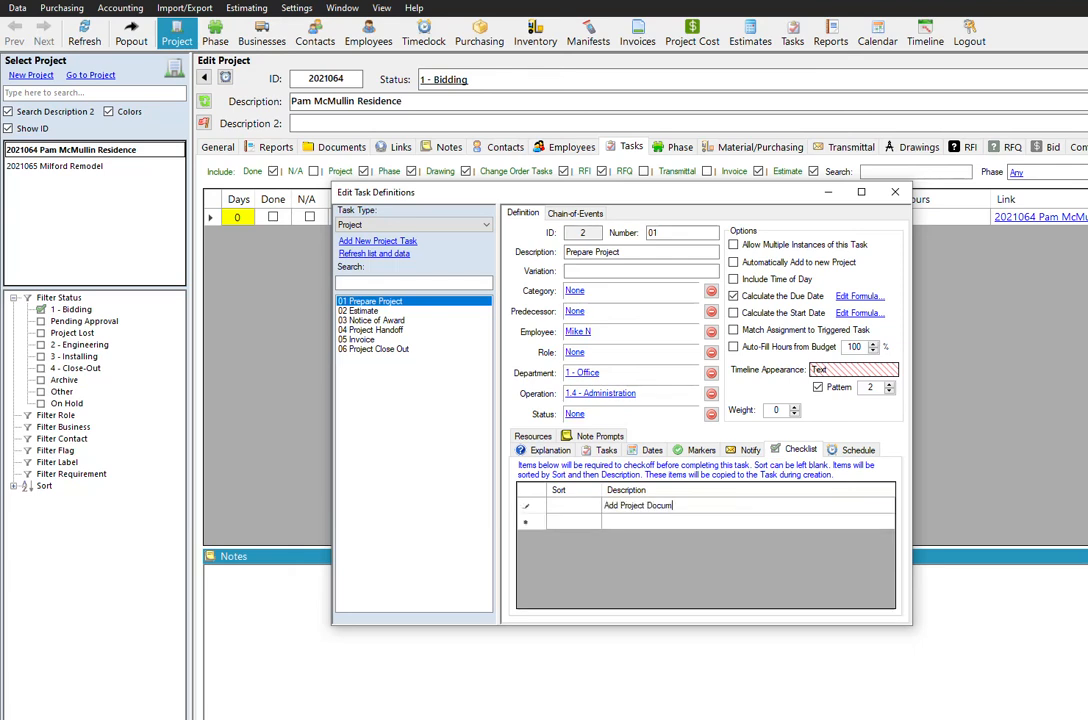
# - Add the checklist items "Enter Project Contacts" and "Enter Project Dates" to the 01 Prepare Project task definition and close the definitions
pyautogui.click(706, 523)
pyautogui.click(706, 523)
pyautogui.write('En')
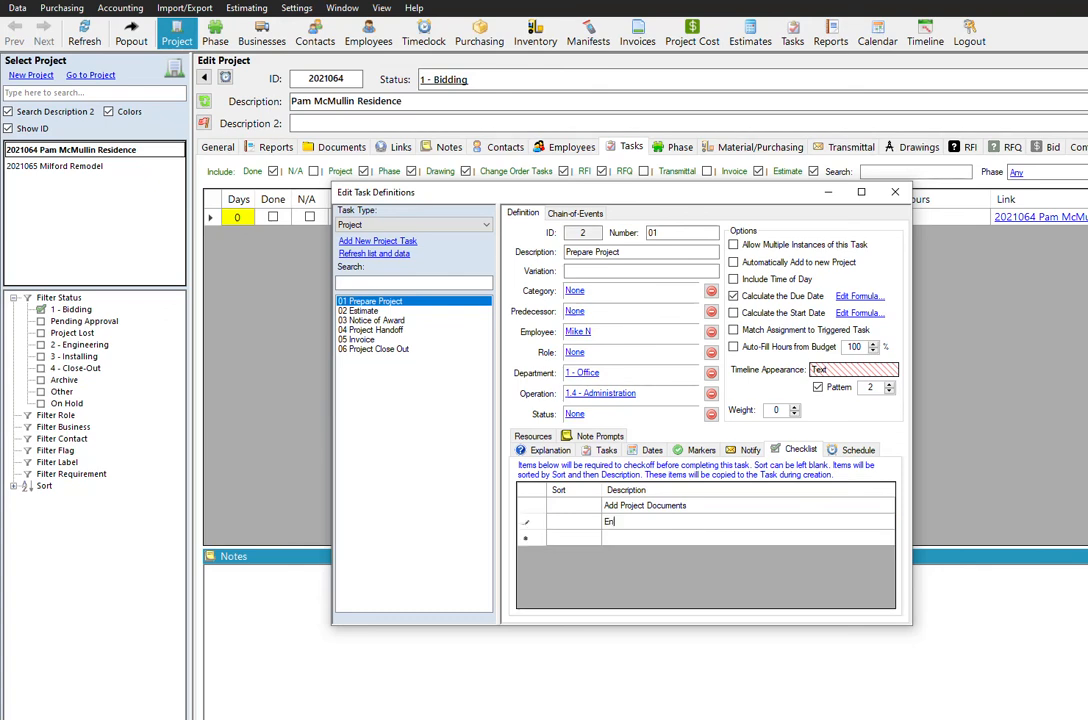
pyautogui.write('ter Project Contacts')
pyautogui.click(706, 538)
pyautogui.write('Enter Project D')
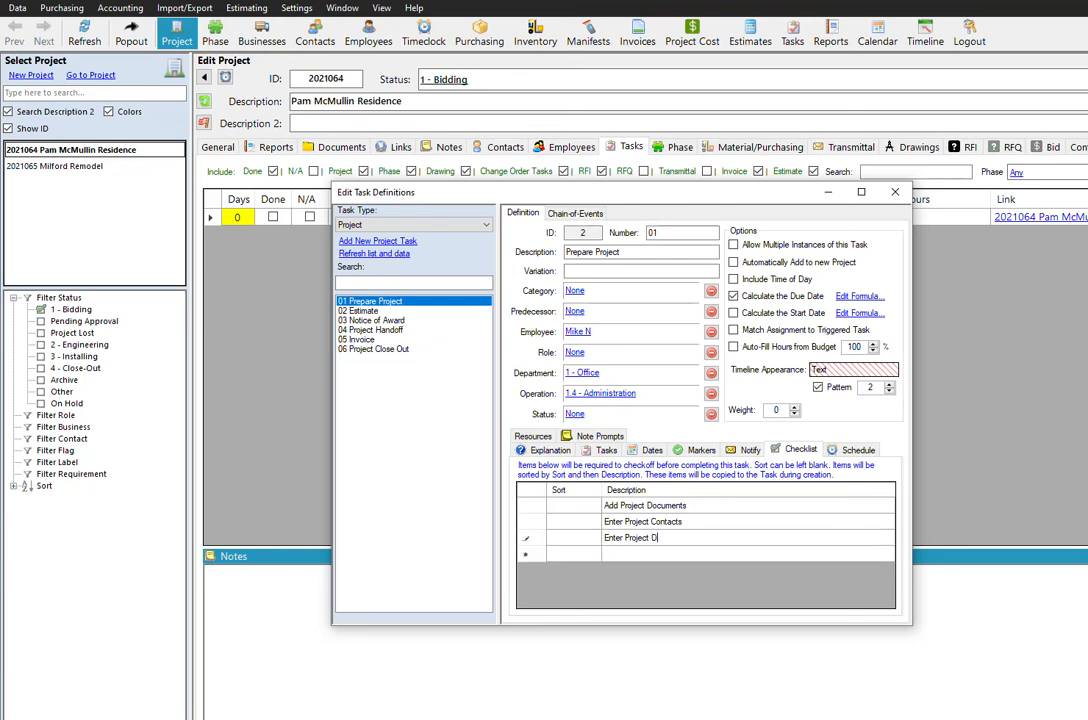
pyautogui.write('ates')
pyautogui.click(706, 522)
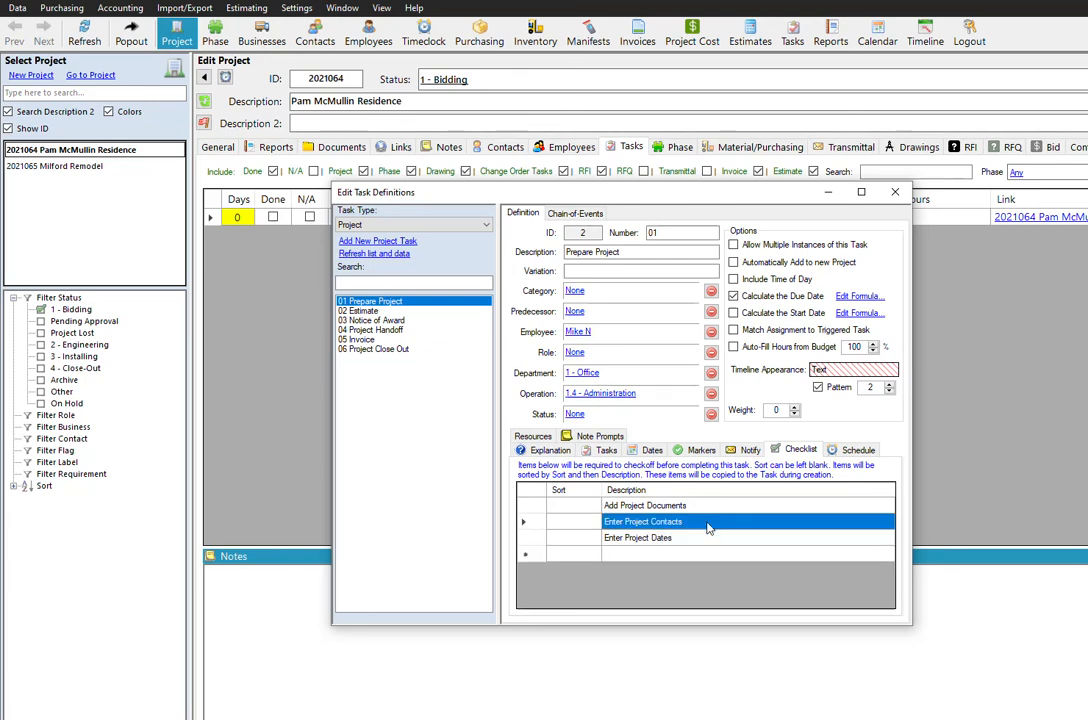
pyautogui.click(707, 509)
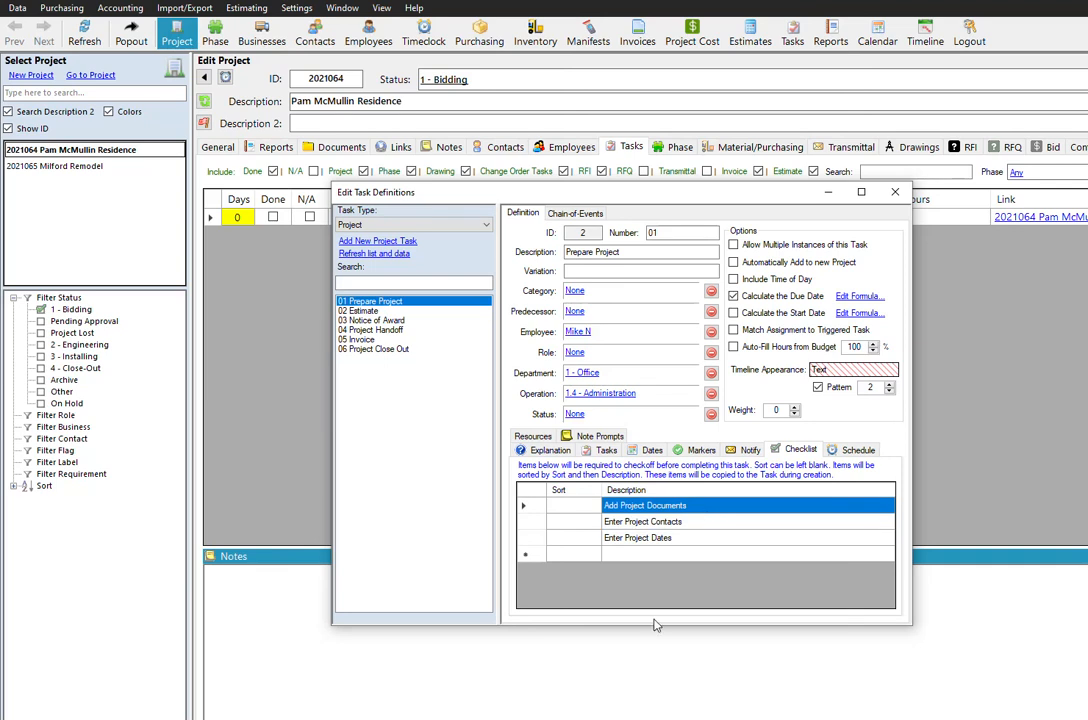
pyautogui.click(895, 192)
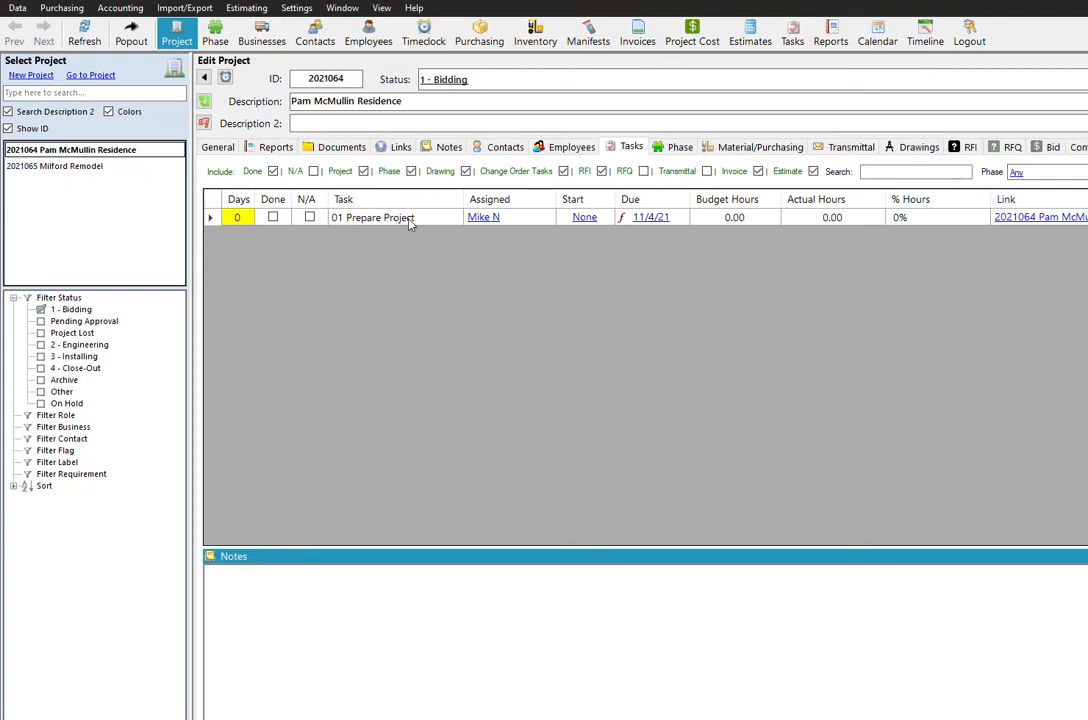
# - Delete the existing 01 Prepare Project task from project 2021064
pyautogui.rightClick(434, 221)
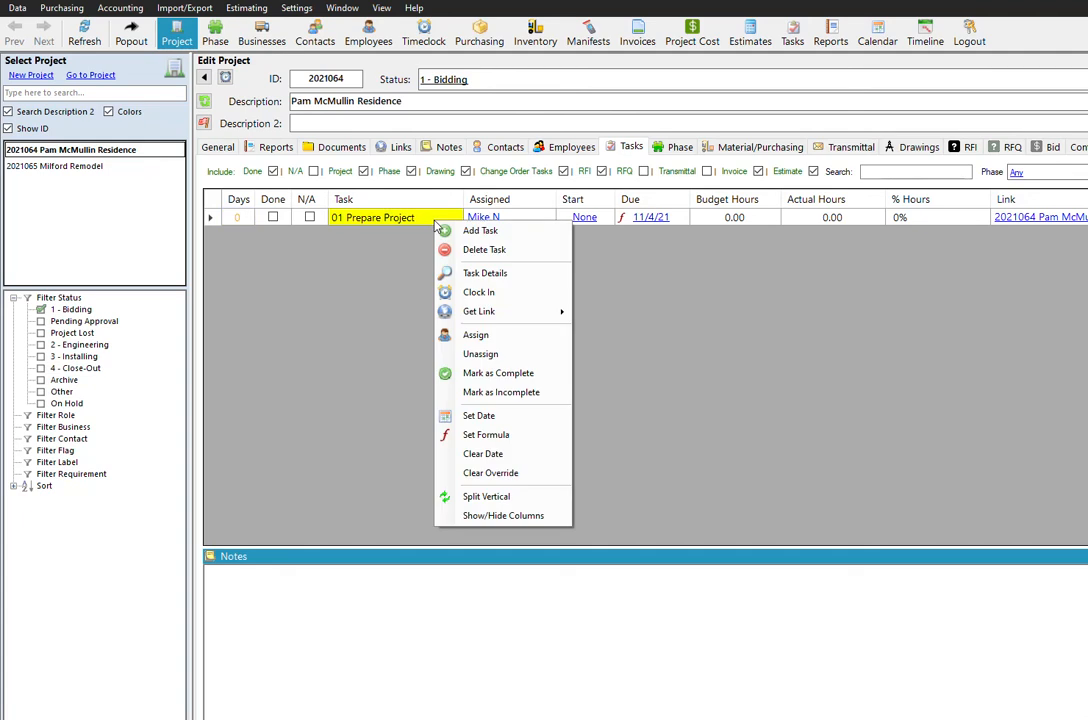
pyautogui.click(485, 255)
pyautogui.click(505, 273)
# - Add a new task to project 2021064 using the 01 Prepare Project task definition
pyautogui.rightClick(258, 222)
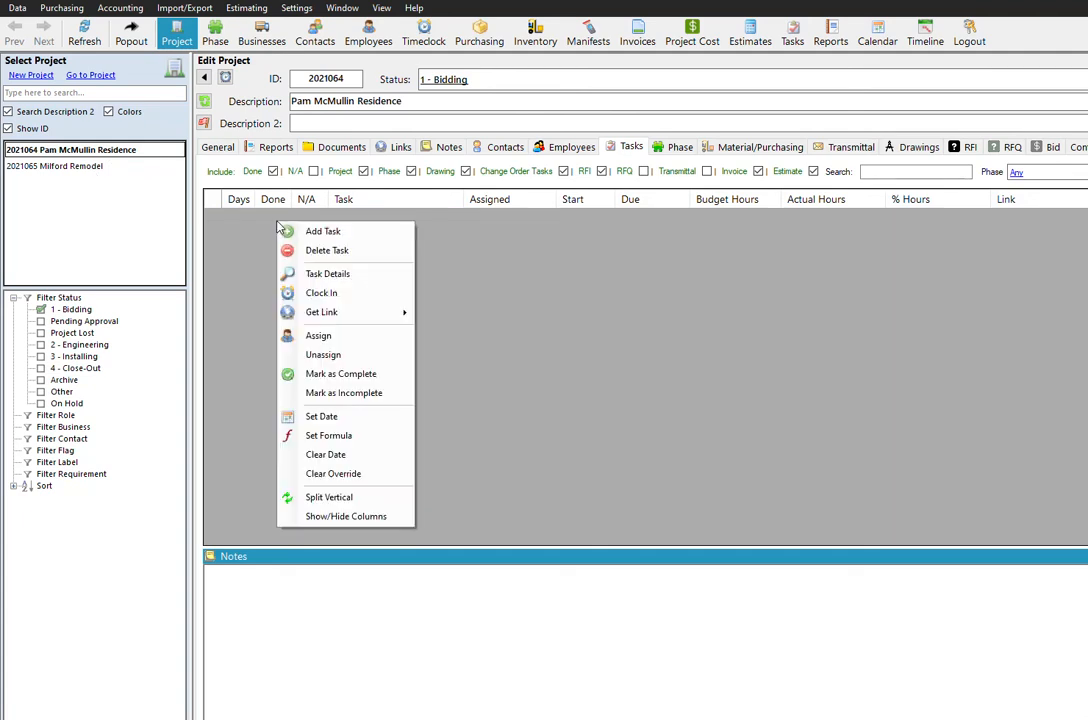
pyautogui.click(322, 233)
pyautogui.click(306, 335)
pyautogui.click(358, 416)
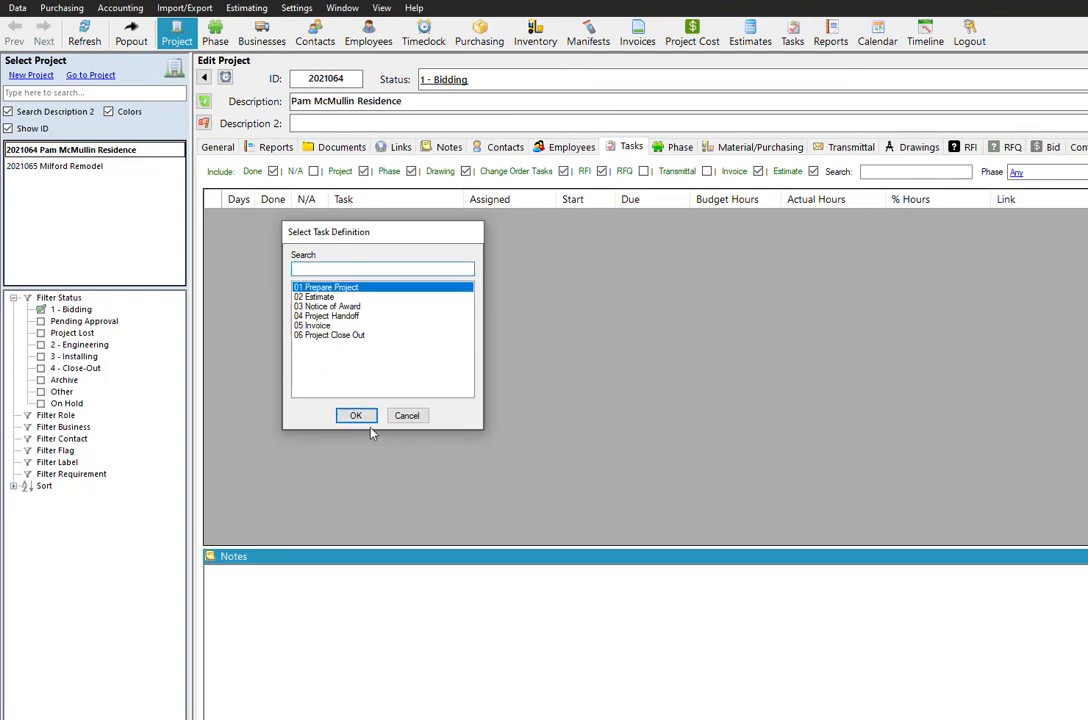
pyautogui.click(357, 415)
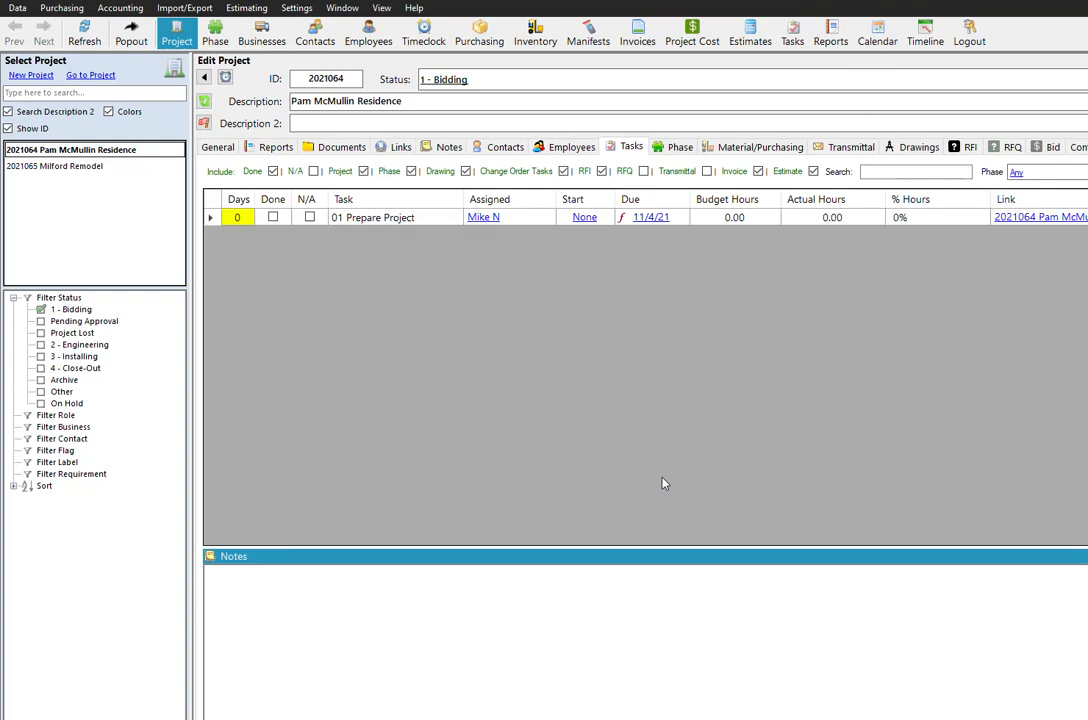
# - Try to mark the newly added 01 Prepare Project task as done without completing its checklist
pyautogui.click(272, 217)
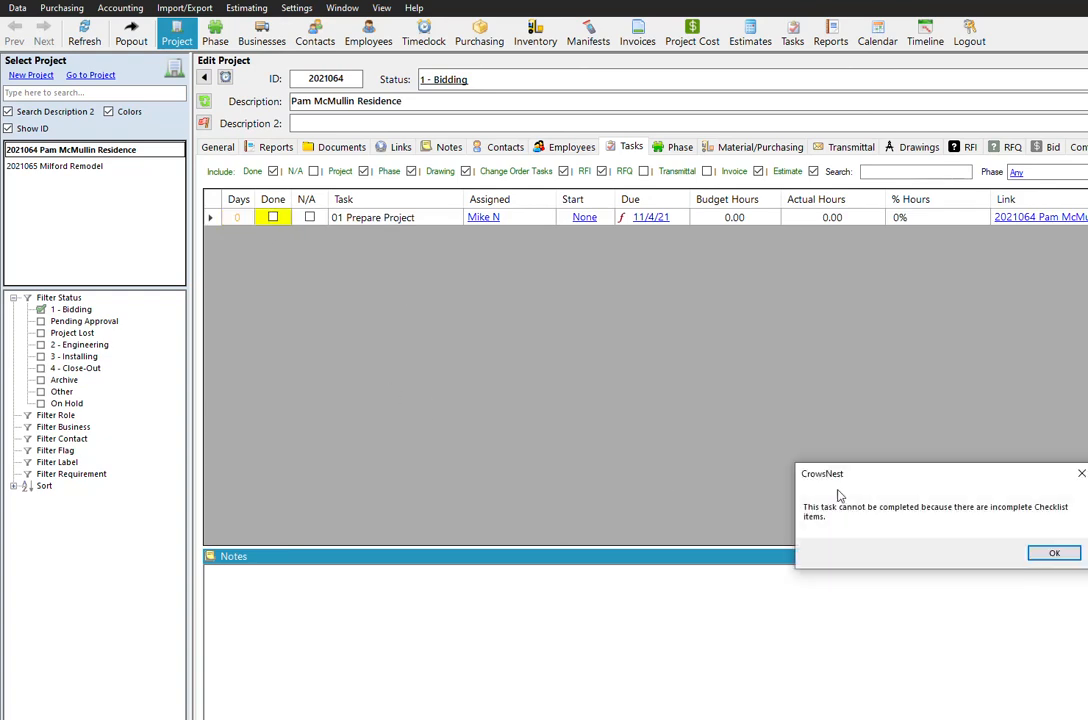
pyautogui.click(558, 410)
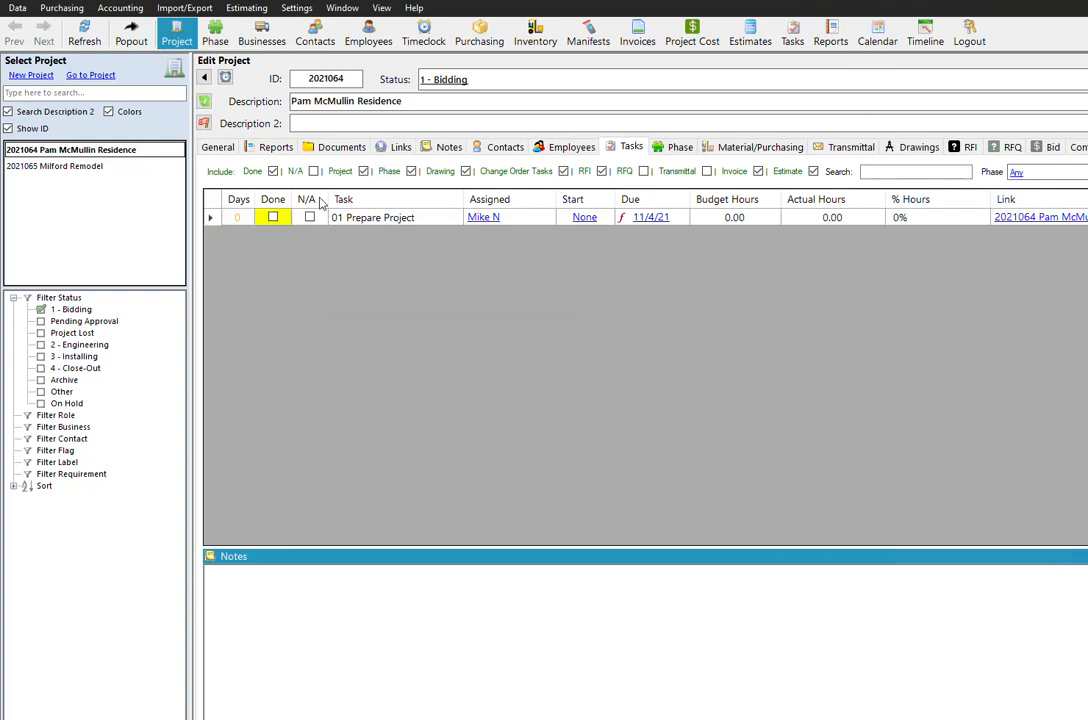